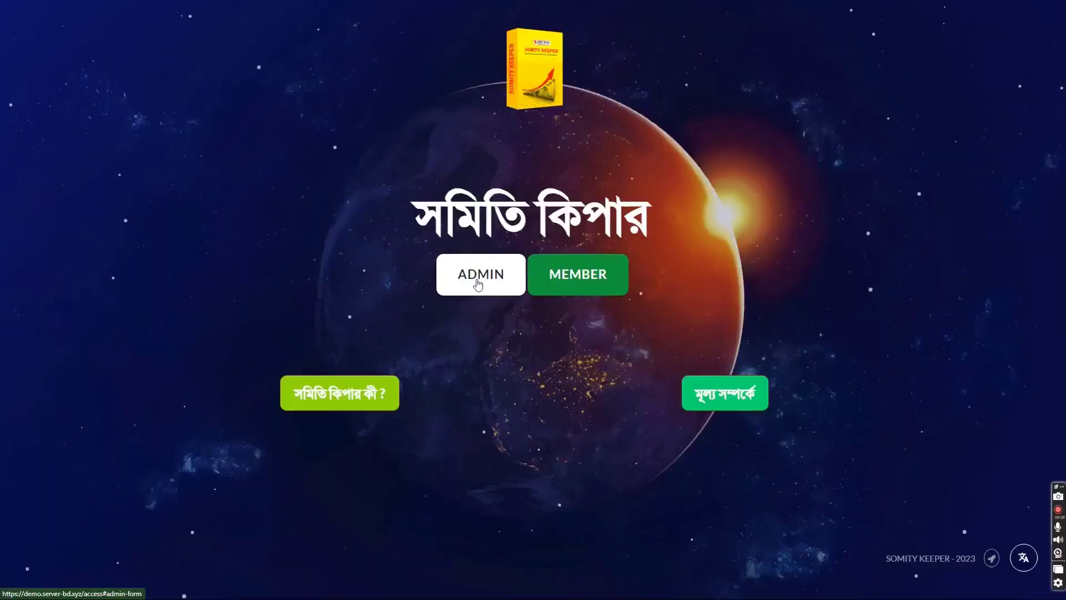
# Step: Log in to the admin panel with the username developer and the account password
pyautogui.click(478, 284)
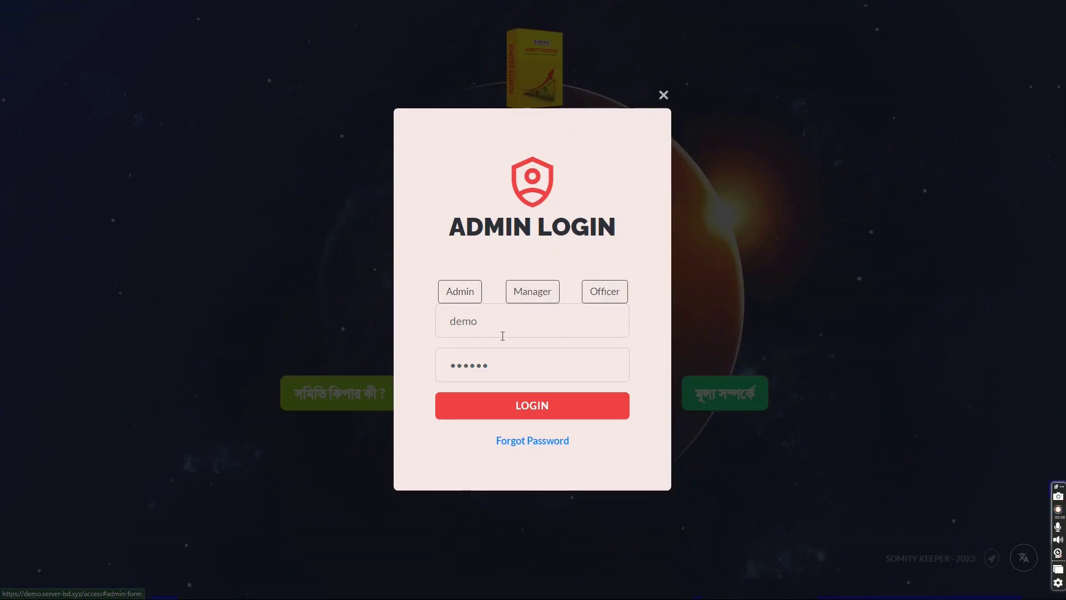
pyautogui.click(503, 331)
pyautogui.click(533, 361)
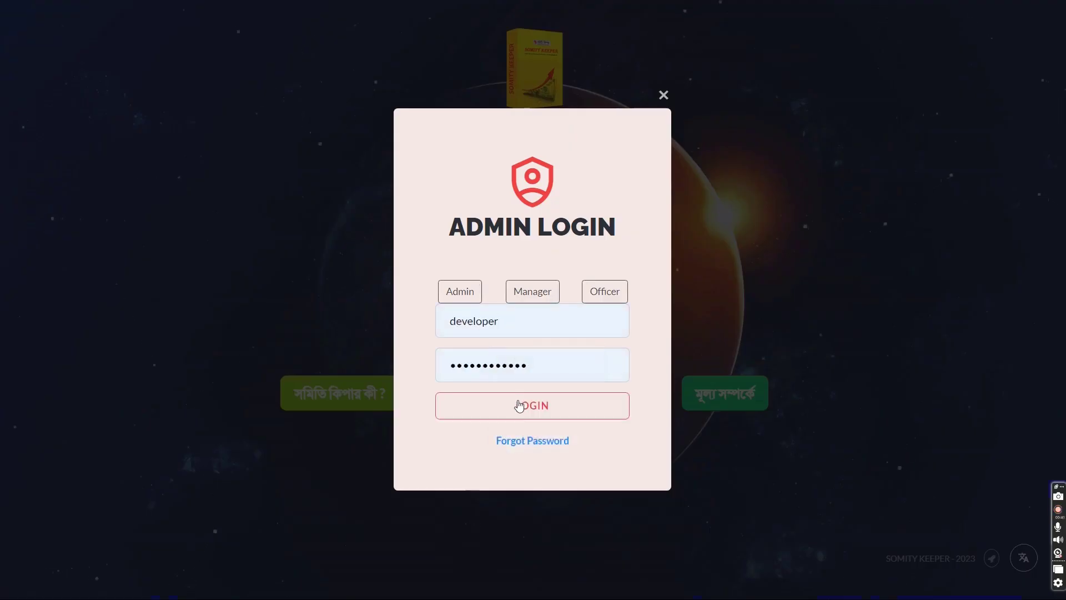
pyautogui.click(519, 406)
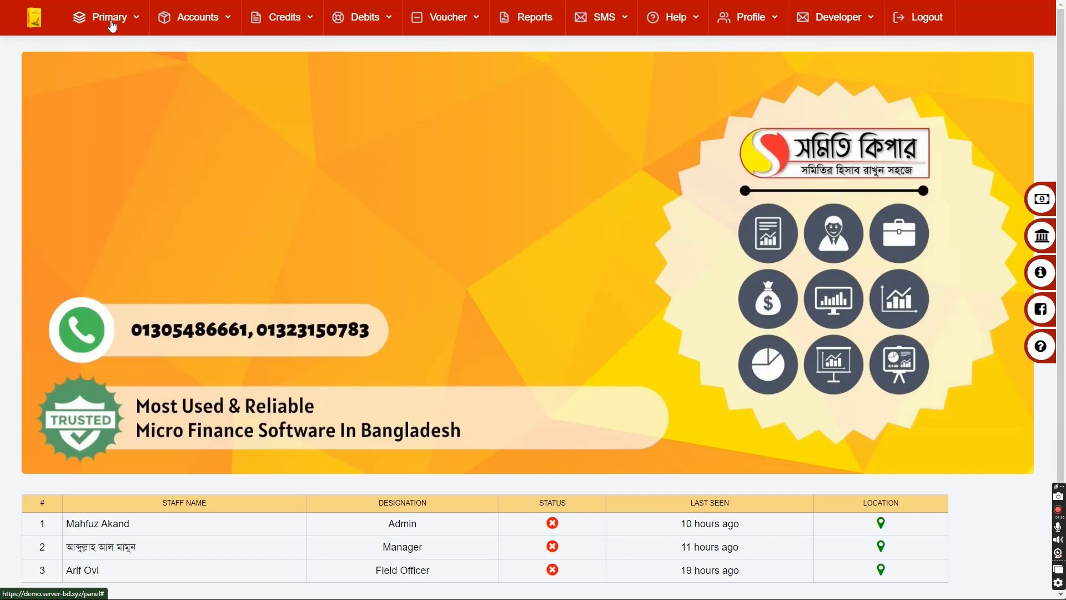
# Step: Leave full-screen view and open the Date Specification page of the system settings
pyautogui.click(115, 25)
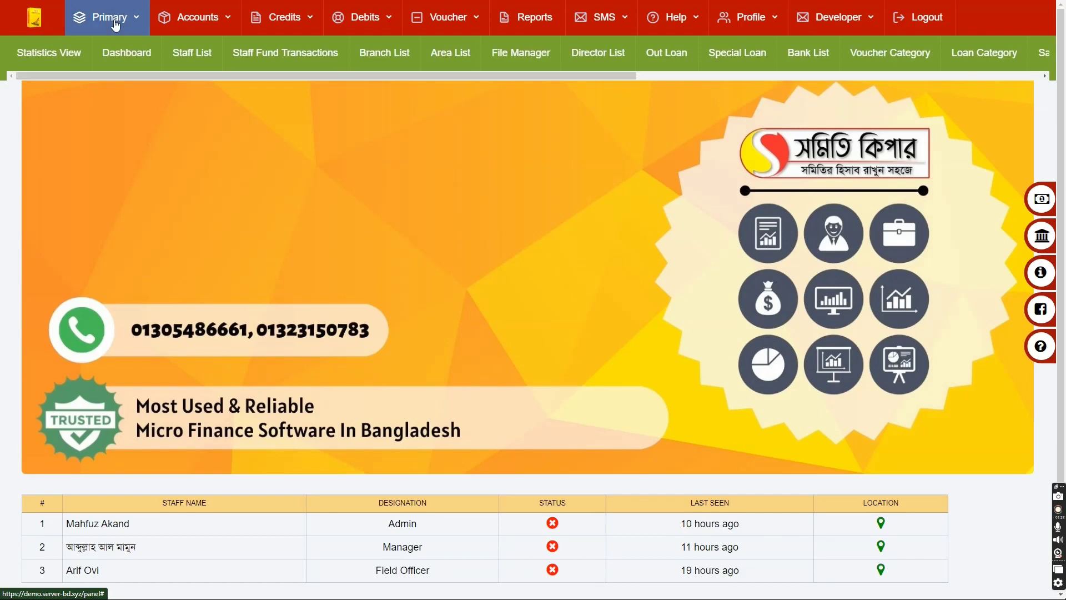
pyautogui.press('F11')
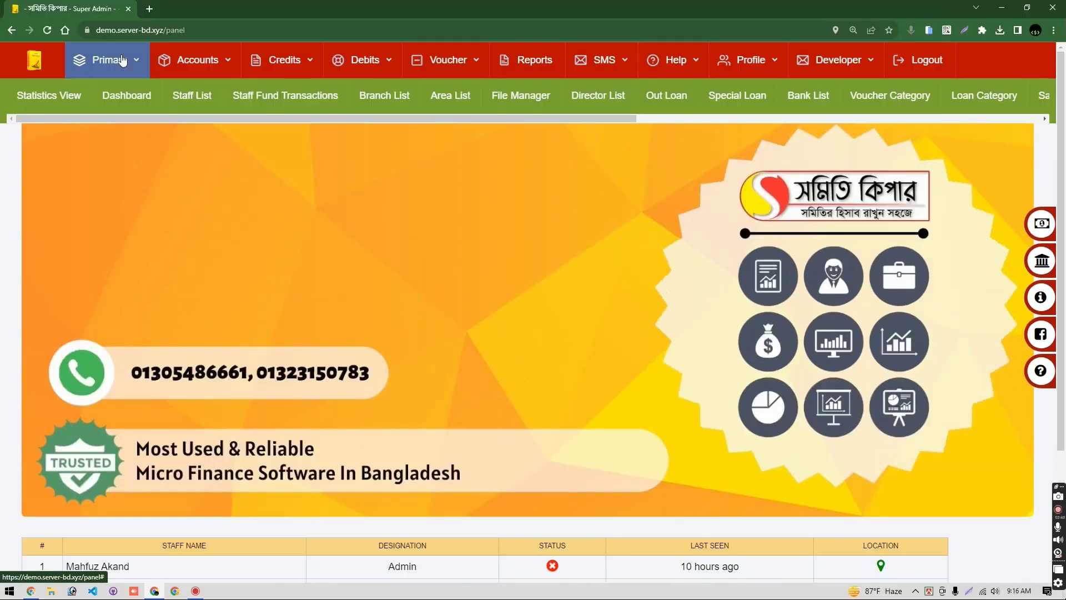
pyautogui.click(109, 63)
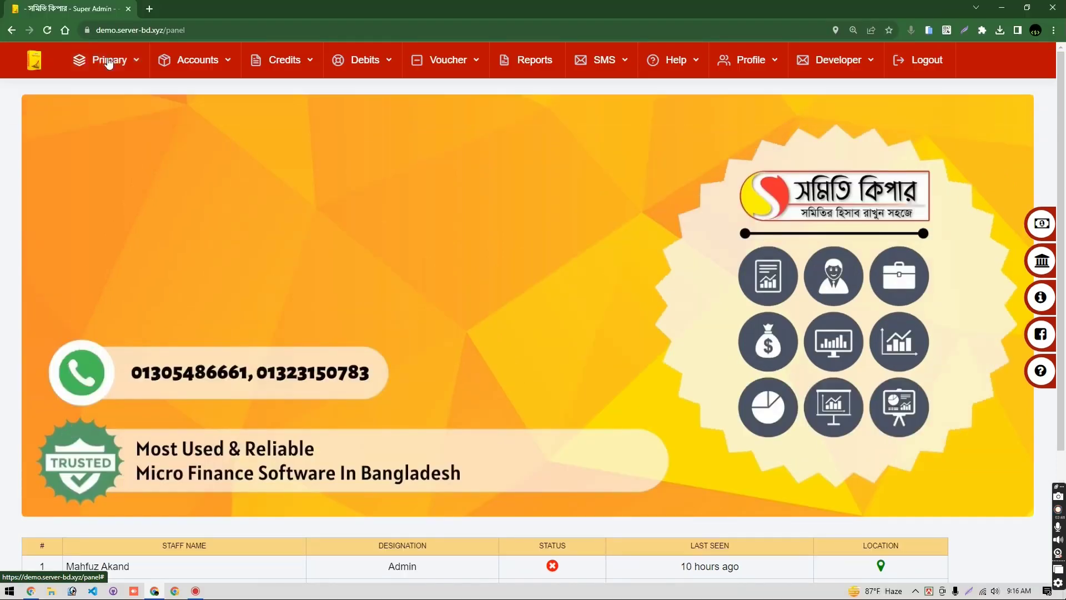
pyautogui.click(109, 63)
pyautogui.moveTo(187, 118); pyautogui.dragTo(758, 151)
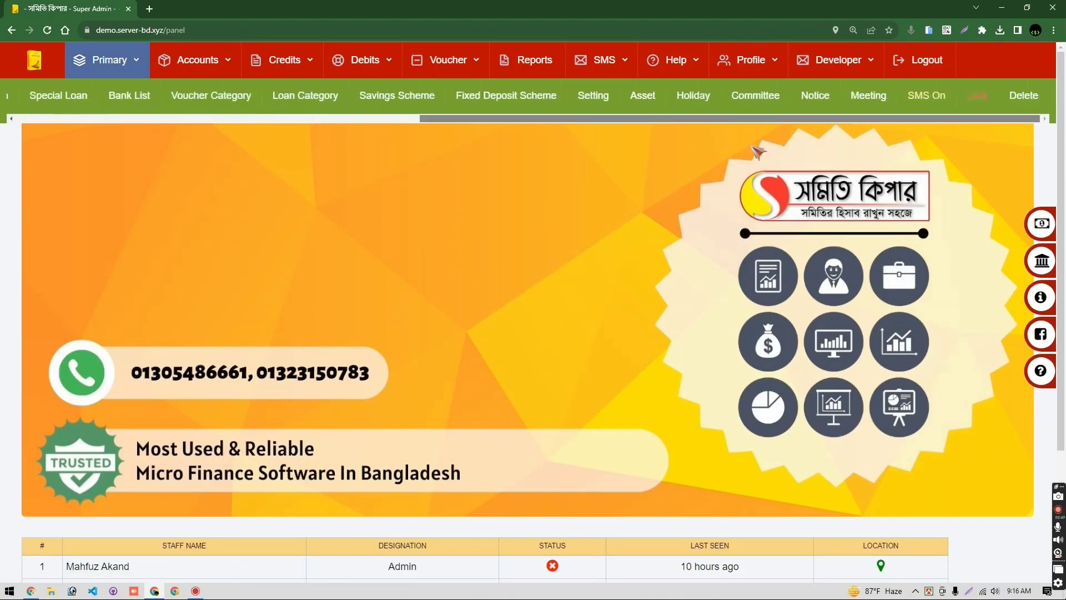
pyautogui.moveTo(691, 130); pyautogui.dragTo(683, 128)
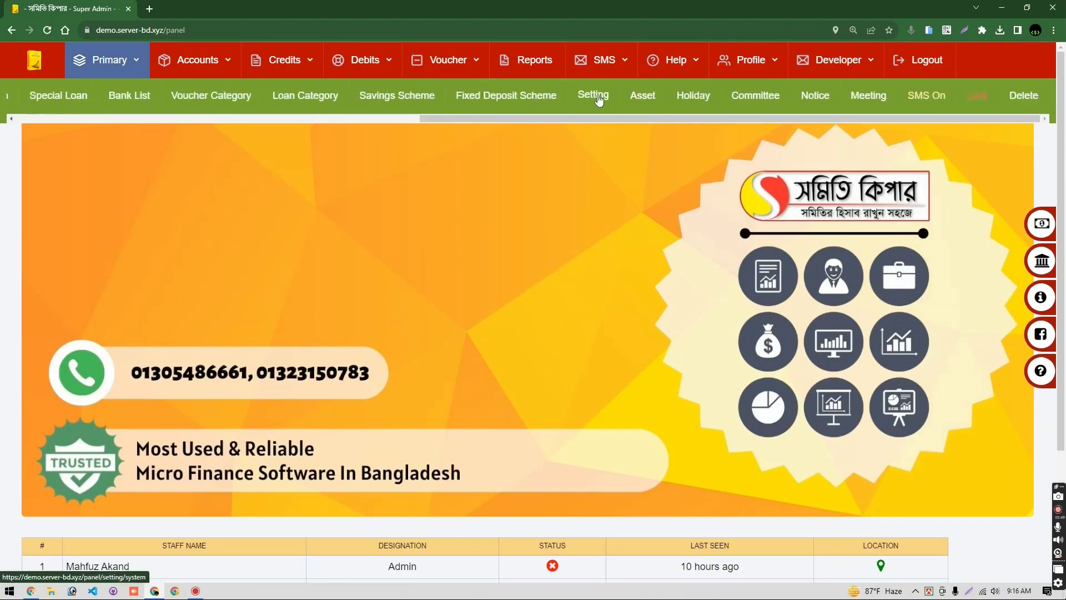
pyautogui.click(596, 97)
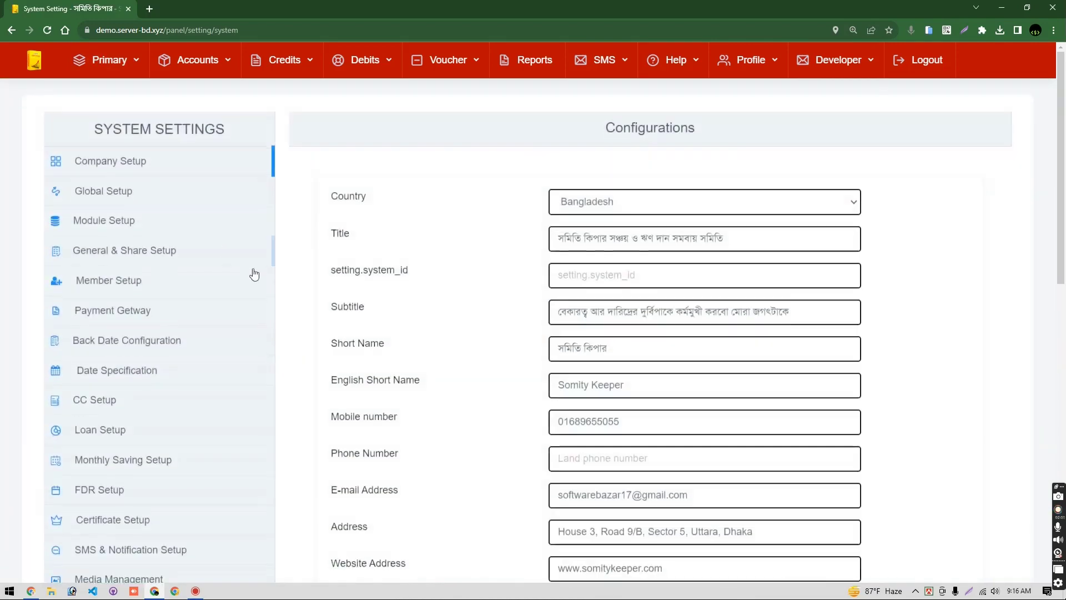
pyautogui.click(118, 375)
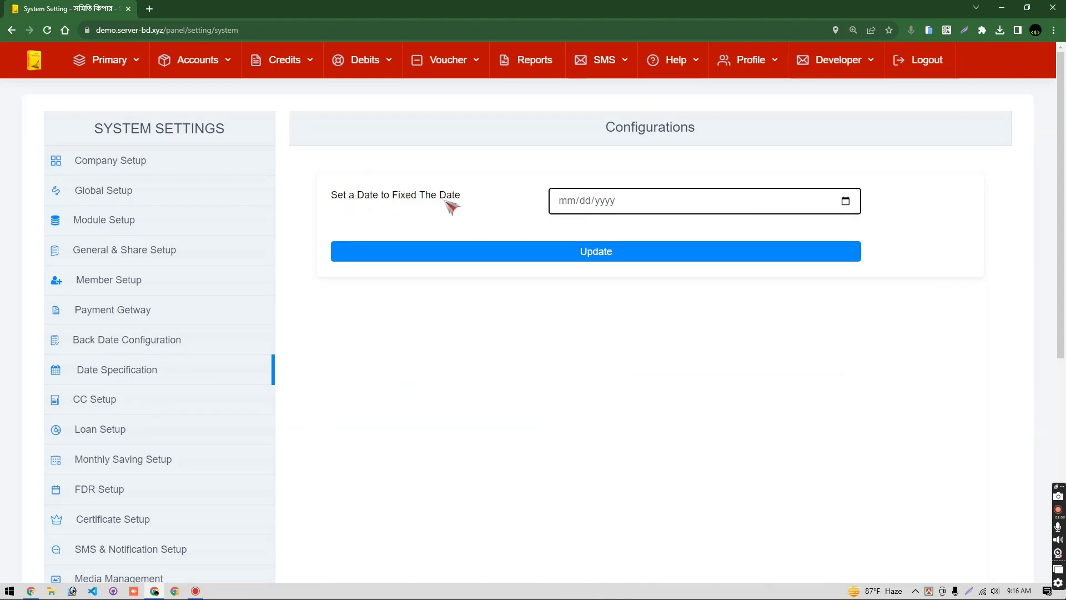
# Step: Set the fixed date to 08/10/2023 and save the configuration
pyautogui.moveTo(467, 197); pyautogui.dragTo(332, 188)
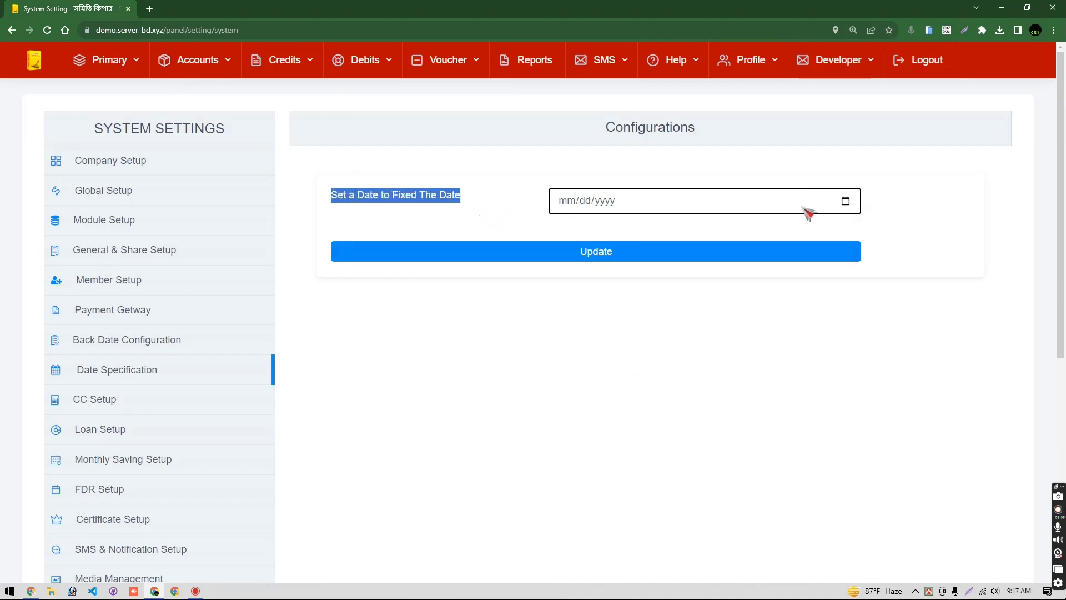
pyautogui.click(847, 201)
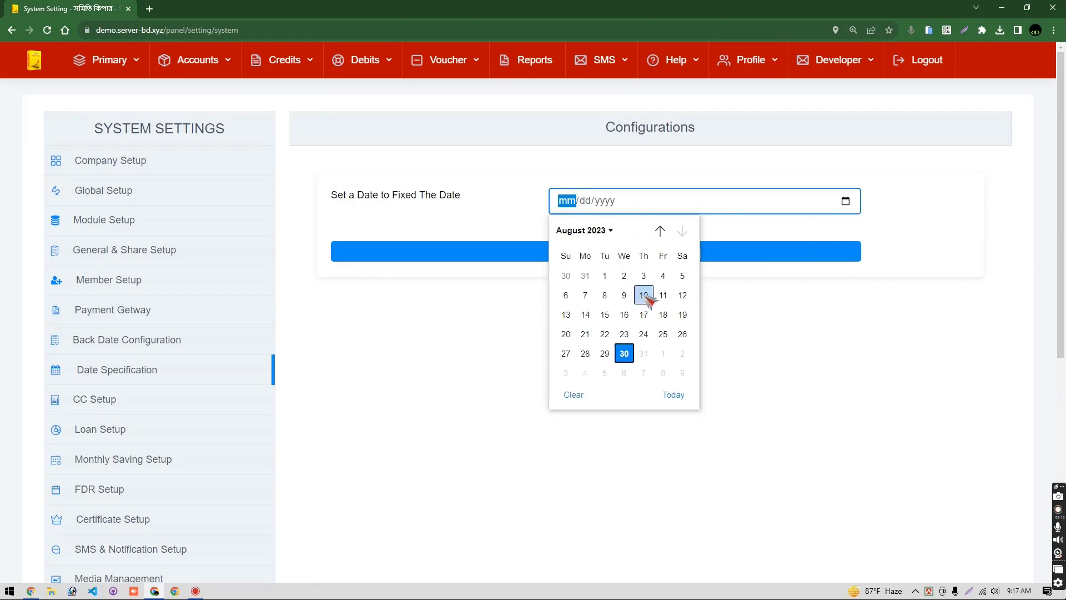
pyautogui.click(644, 295)
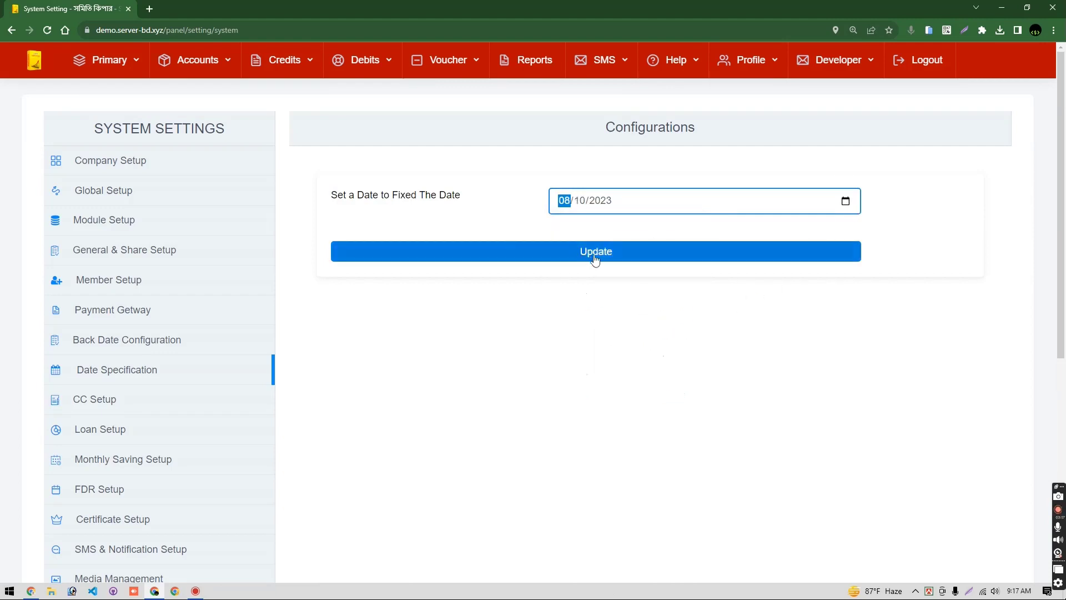
pyautogui.click(595, 260)
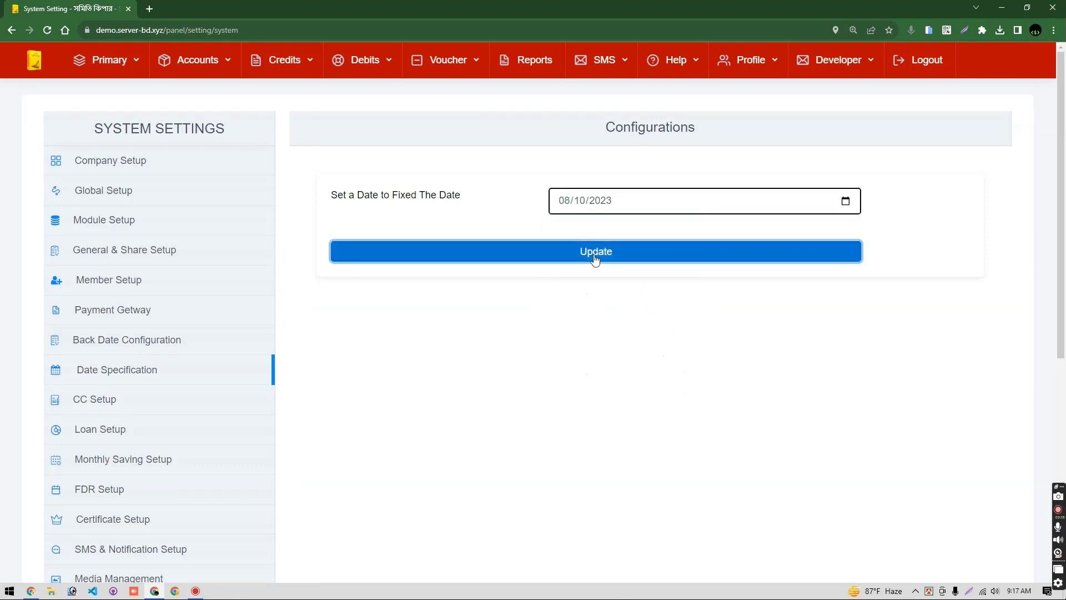
pyautogui.click(595, 259)
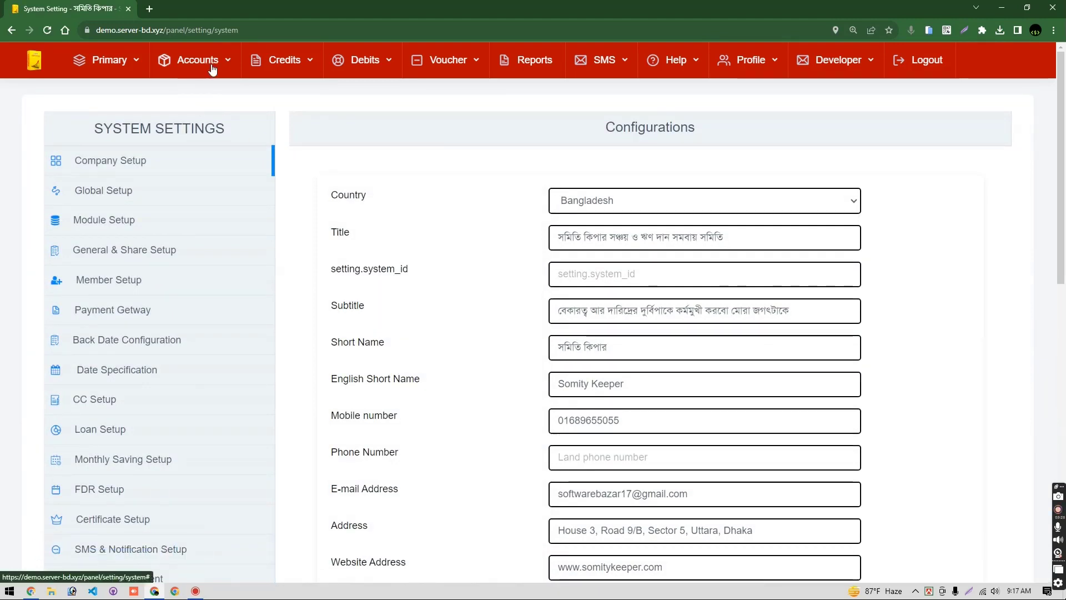
# Step: Return to the home panel in full screen and open the general savings deposit form for the member's account number
pyautogui.click(36, 62)
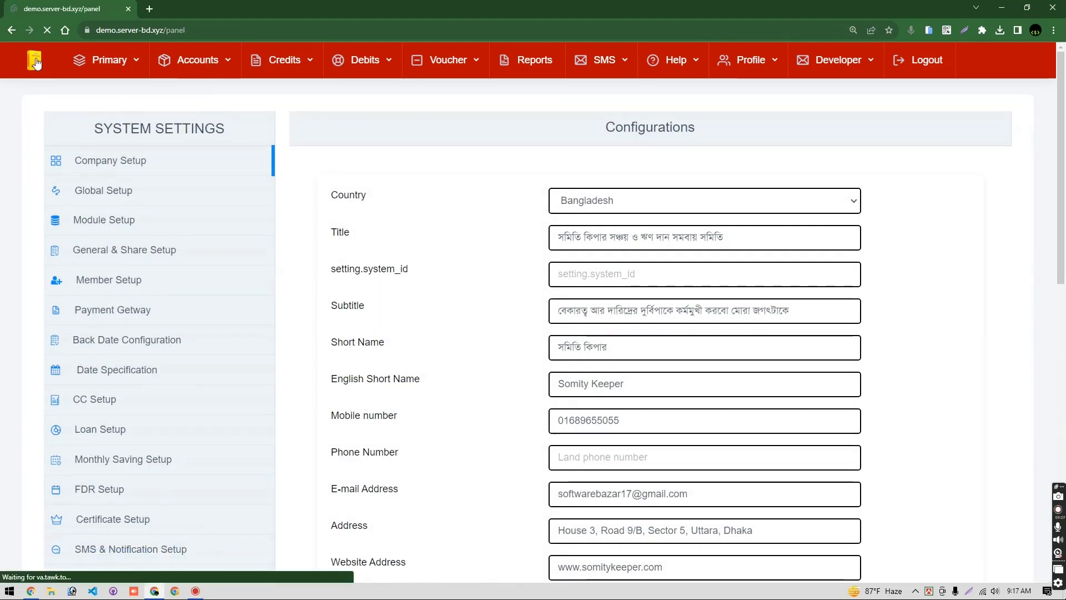
pyautogui.press('F11')
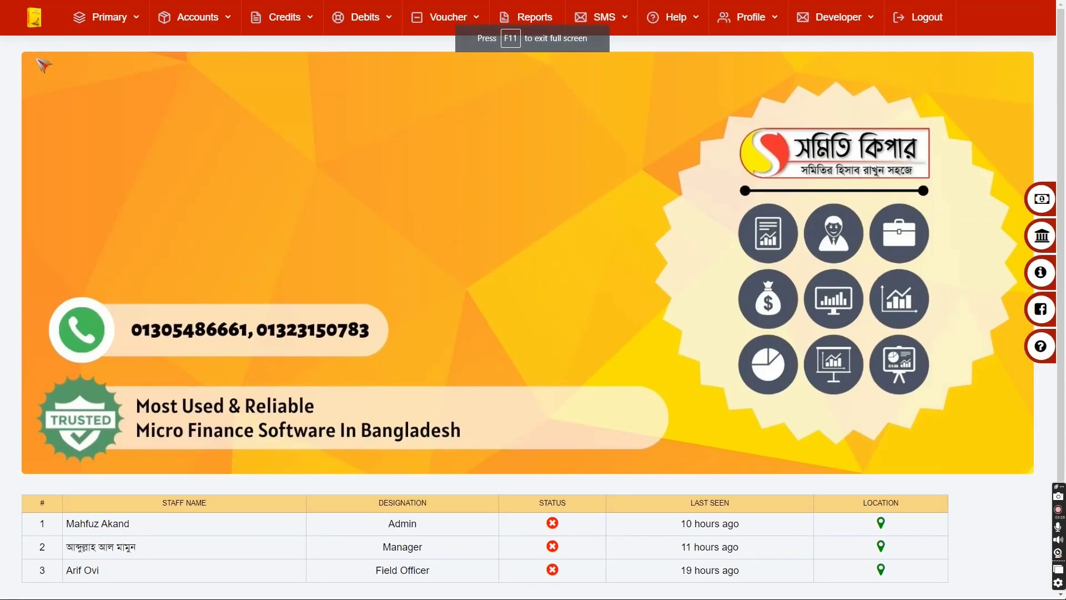
pyautogui.click(293, 16)
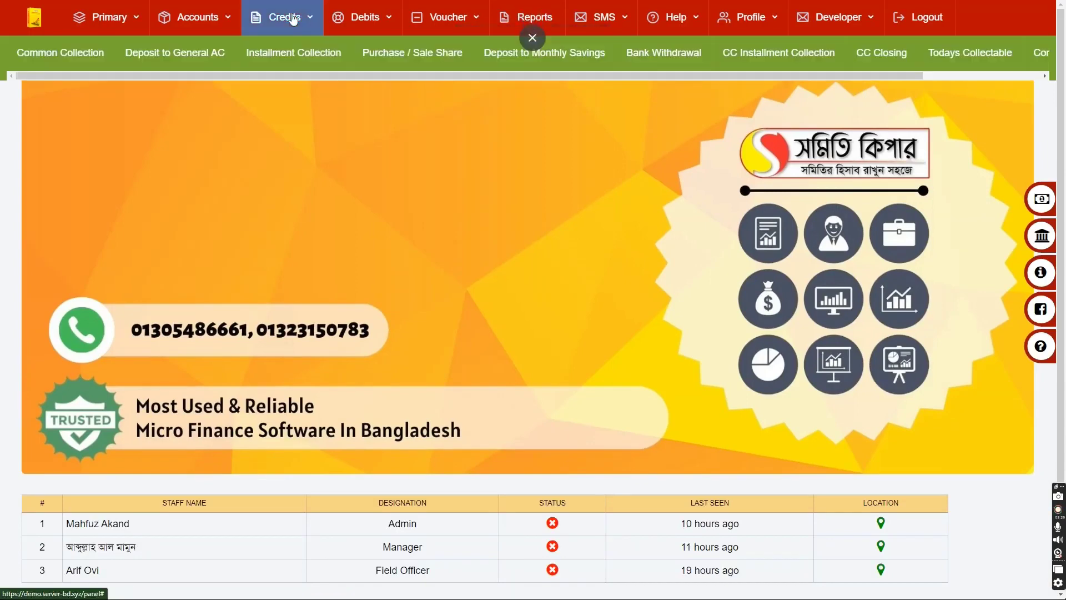
pyautogui.click(165, 58)
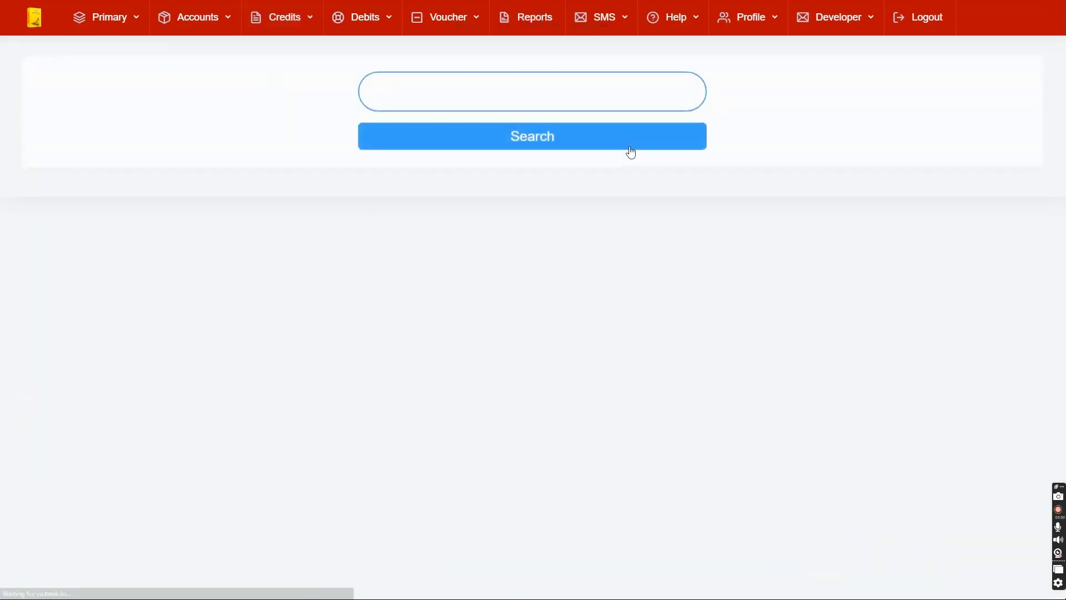
pyautogui.write('1')
pyautogui.click(628, 139)
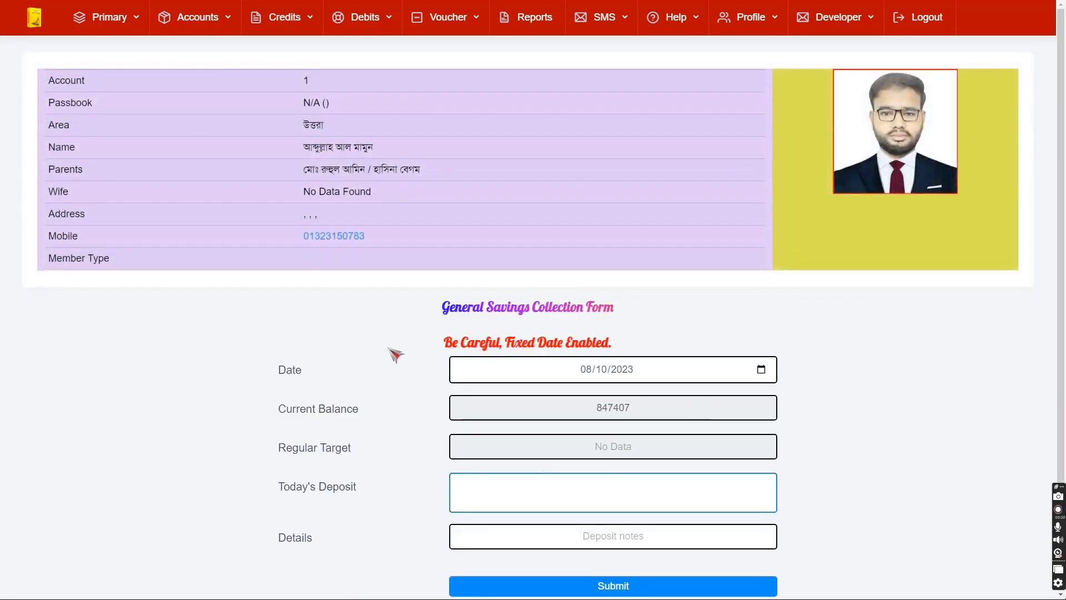
# Step: Submit a general savings deposit of 1000 for the member on the fixed date and agree to the deposit
pyautogui.scroll(-1, 555, 367)
pyautogui.scroll(1, 500, 353)
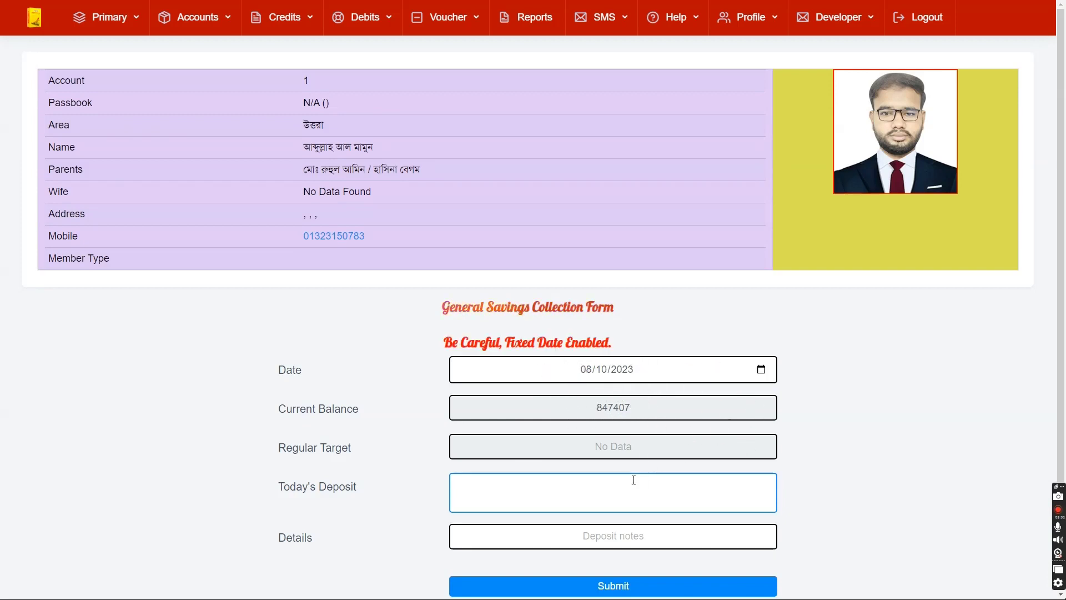
pyautogui.write('10')
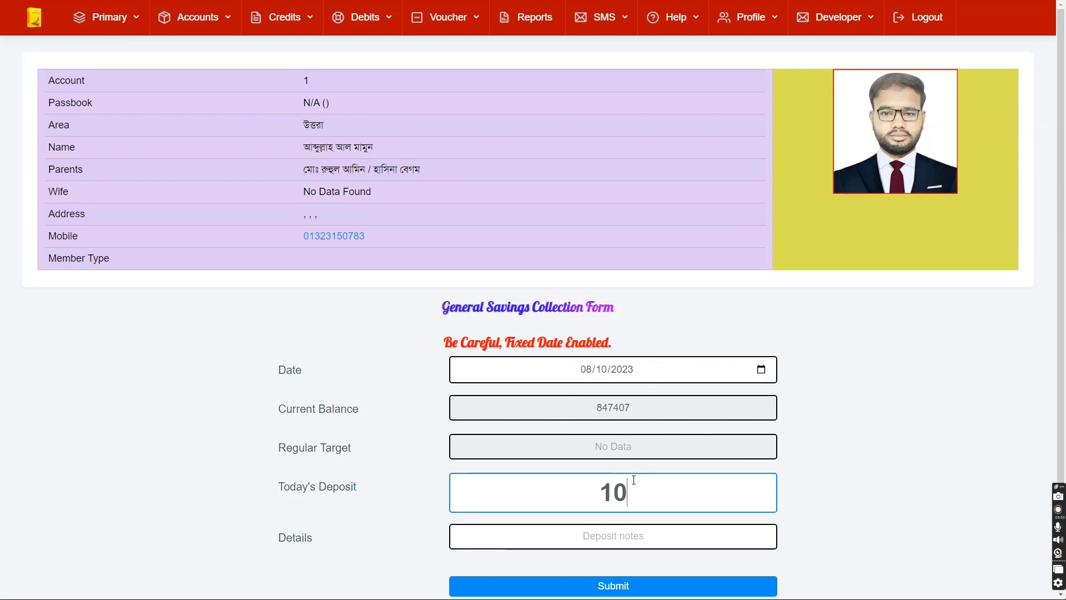
pyautogui.write('00')
pyautogui.press('Return')
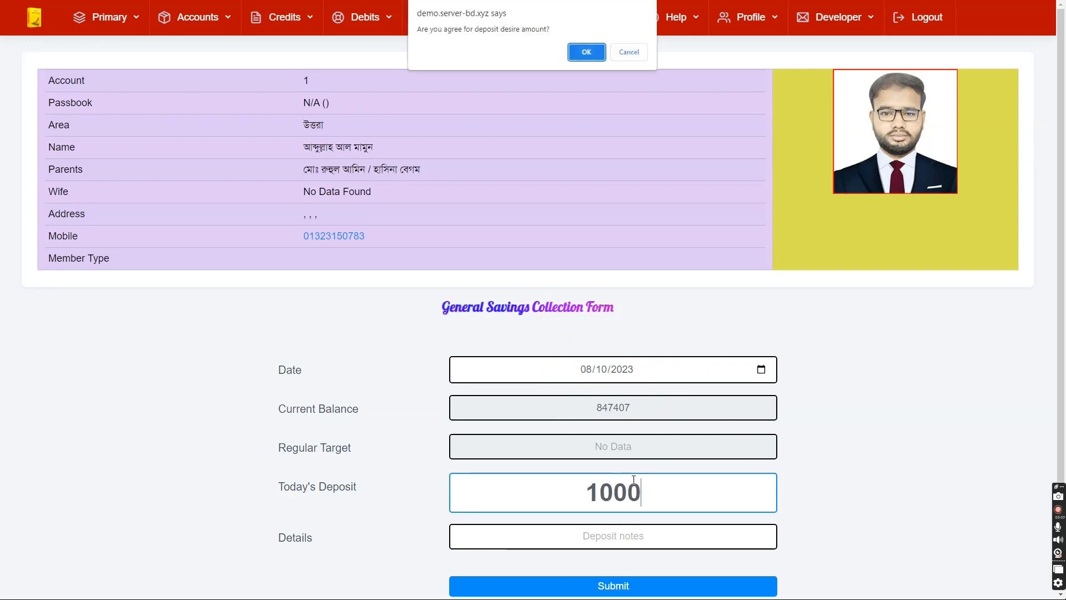
pyautogui.click(587, 51)
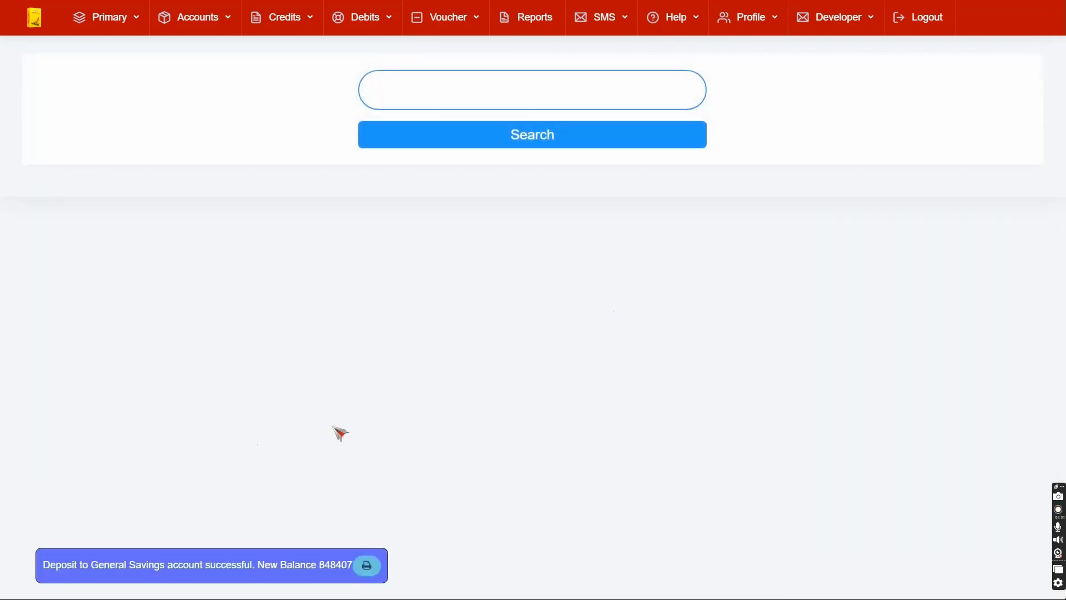
# Step: Switch the interface language to Bengali and open the date specification (তারিখ নির্দিষ্টকরণ) page of the system settings
pyautogui.click(761, 21)
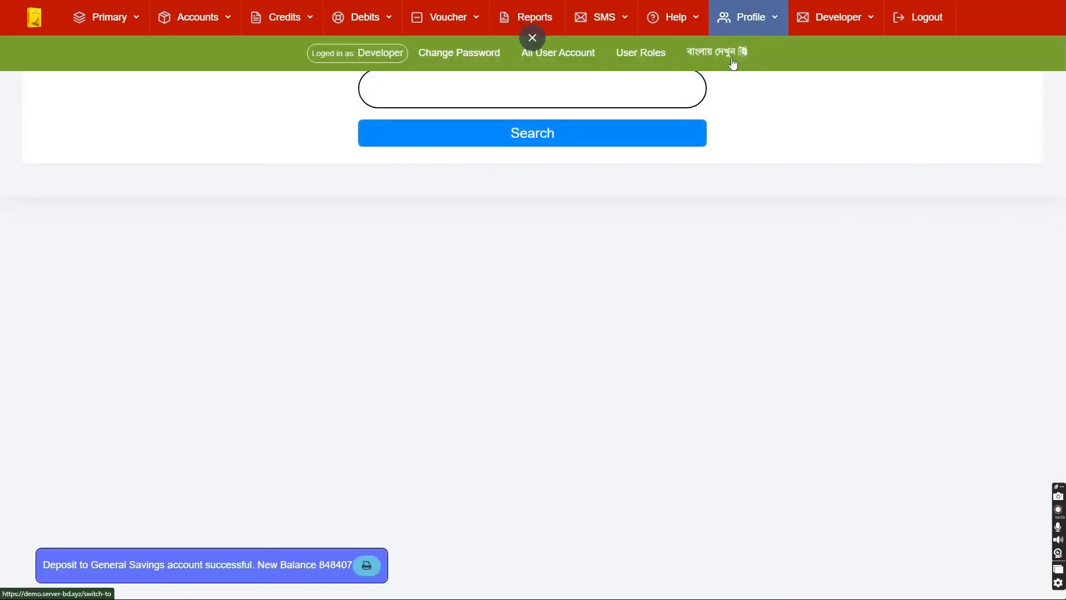
pyautogui.click(701, 53)
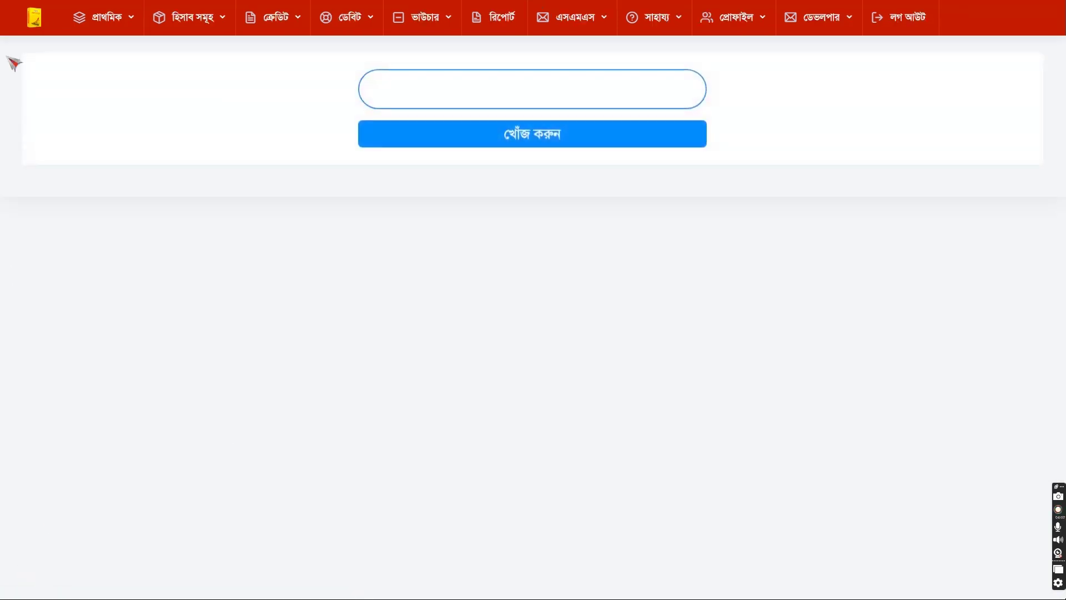
pyautogui.click(115, 18)
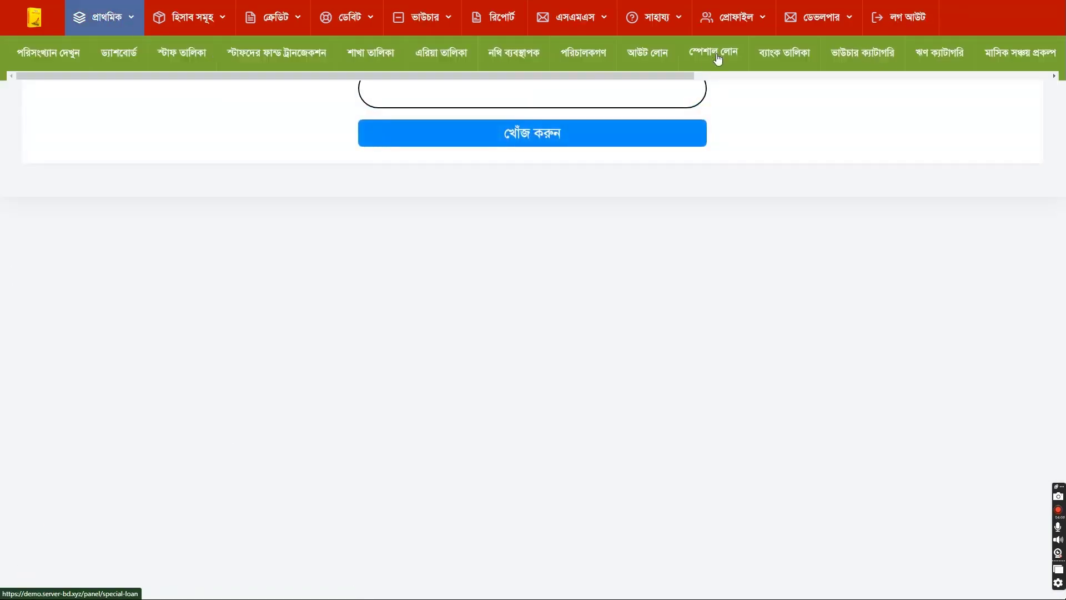
pyautogui.moveTo(615, 76); pyautogui.dragTo(831, 95)
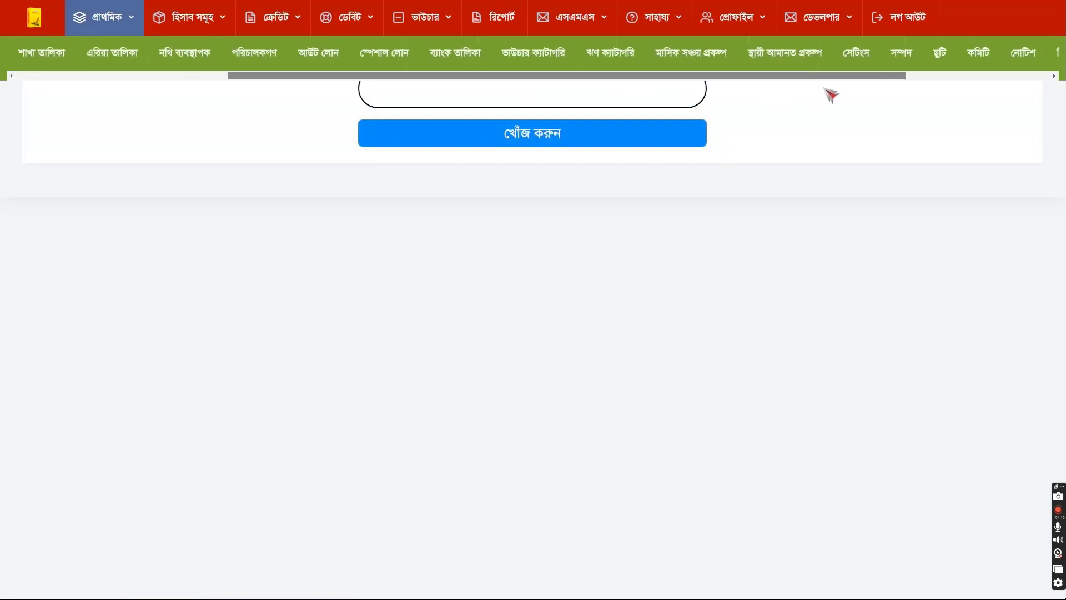
pyautogui.click(862, 52)
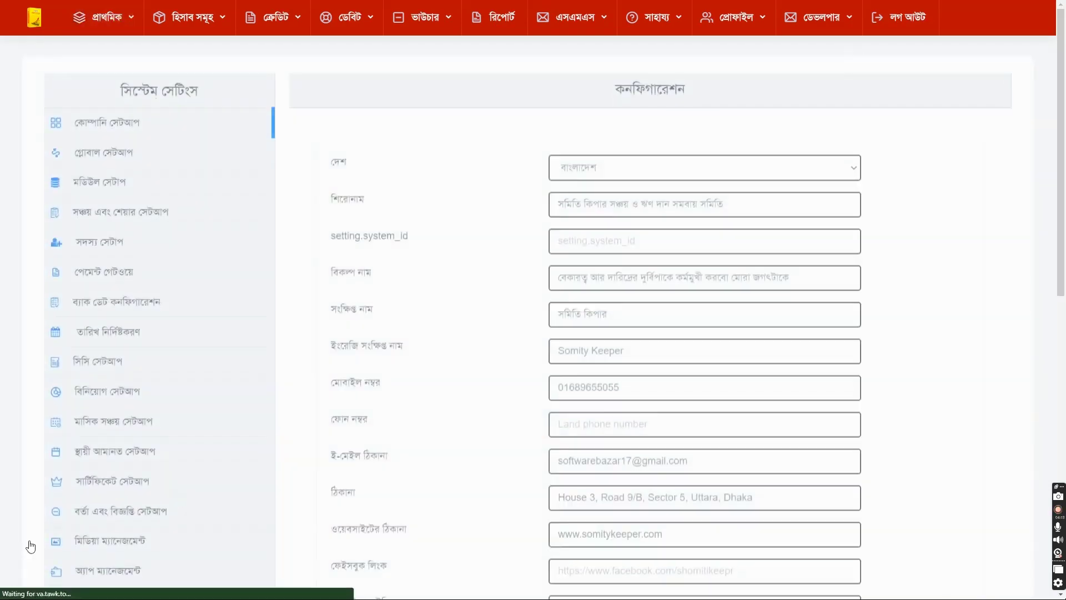
pyautogui.click(97, 332)
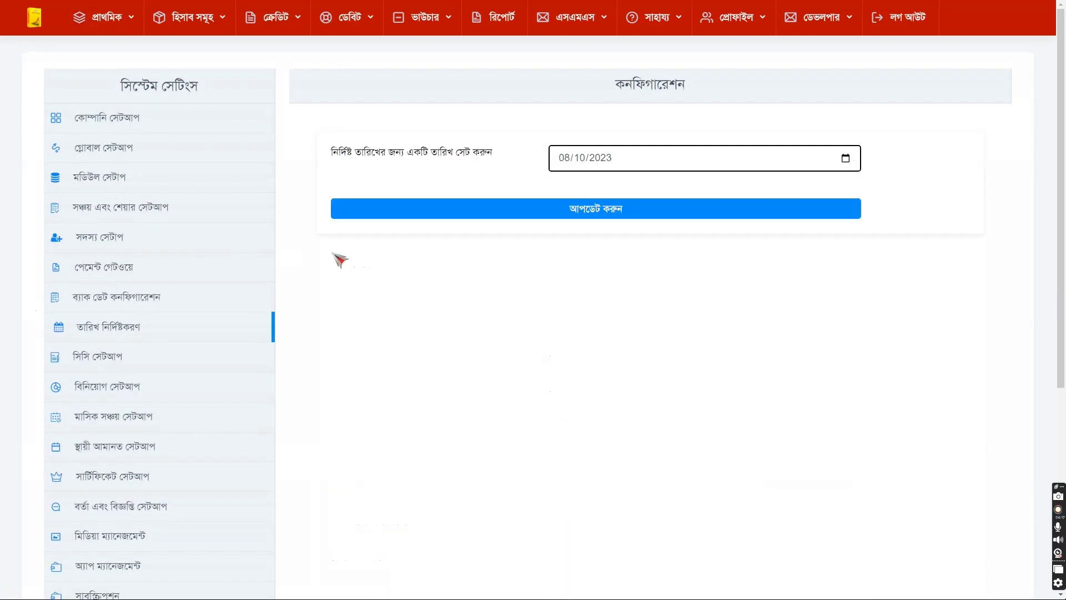
# Step: Set the fixed date to 08/11/2023 and save the configuration
pyautogui.click(846, 159)
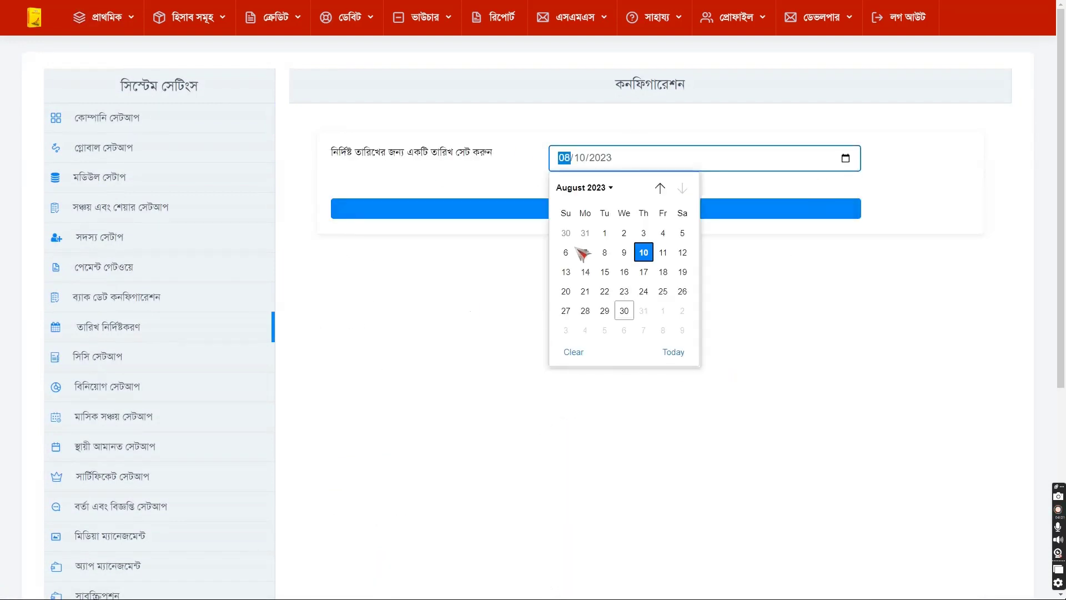
pyautogui.click(669, 251)
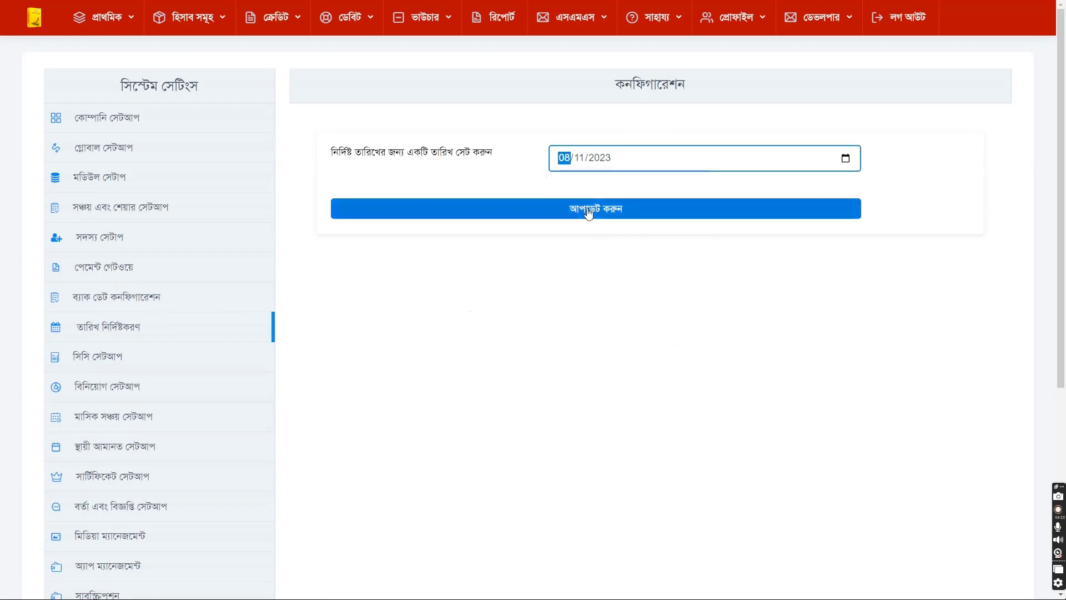
pyautogui.click(589, 212)
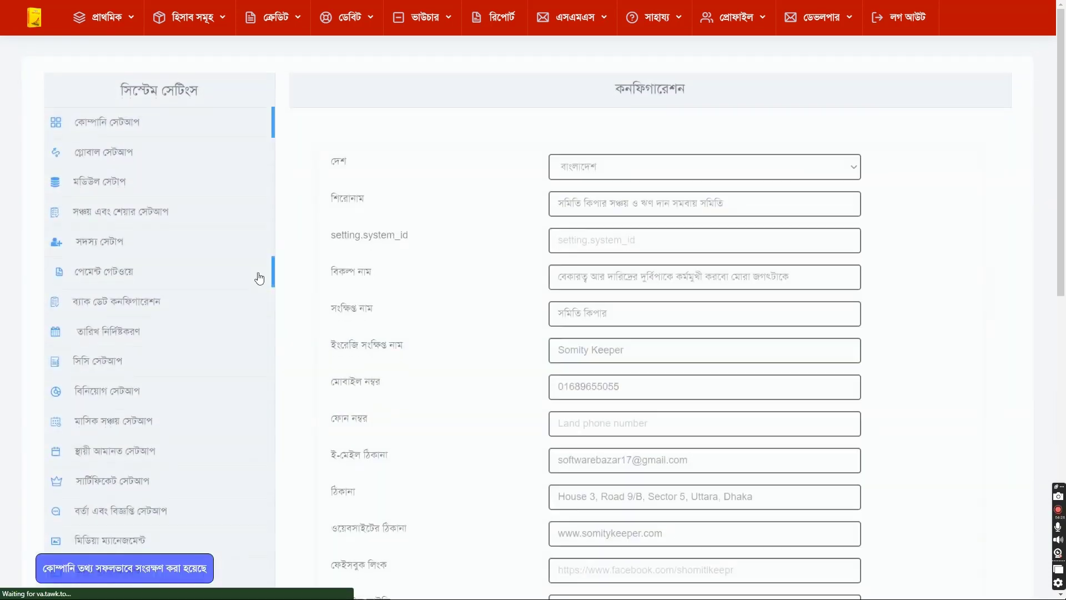
# Step: Open the installment collection (কিস্তি আদায়) for the member's account and choose the 5,000 investment that started on 1 September 2023
pyautogui.click(275, 19)
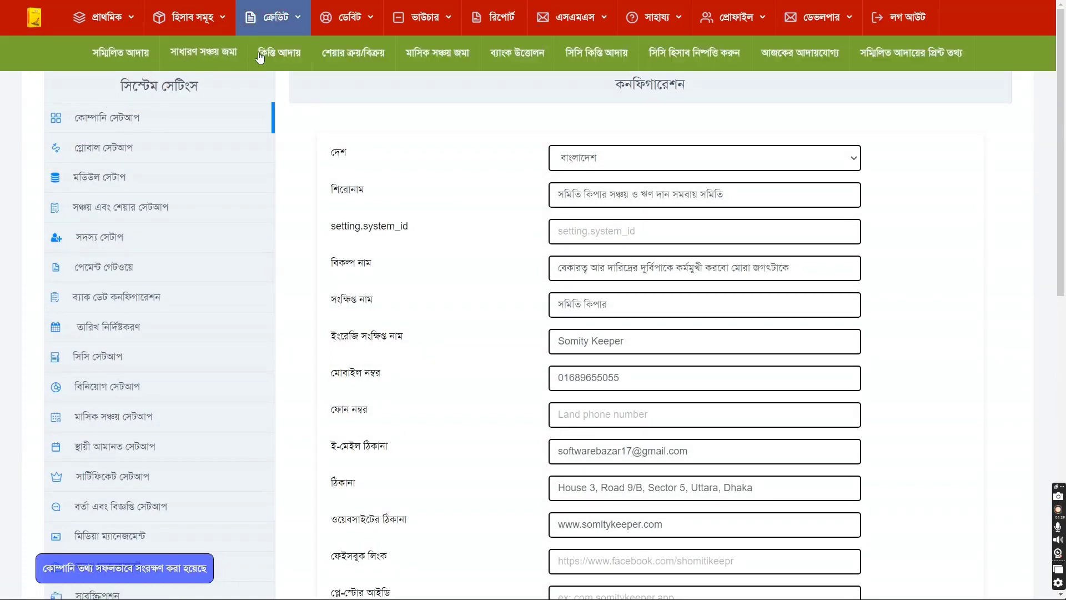
pyautogui.click(294, 54)
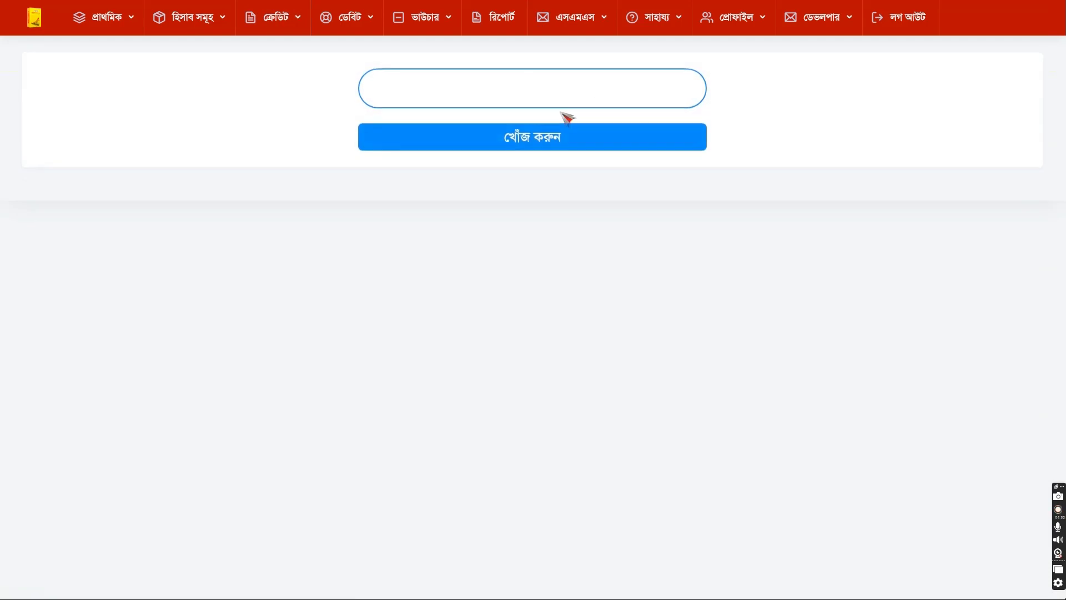
pyautogui.write('1')
pyautogui.press('Return')
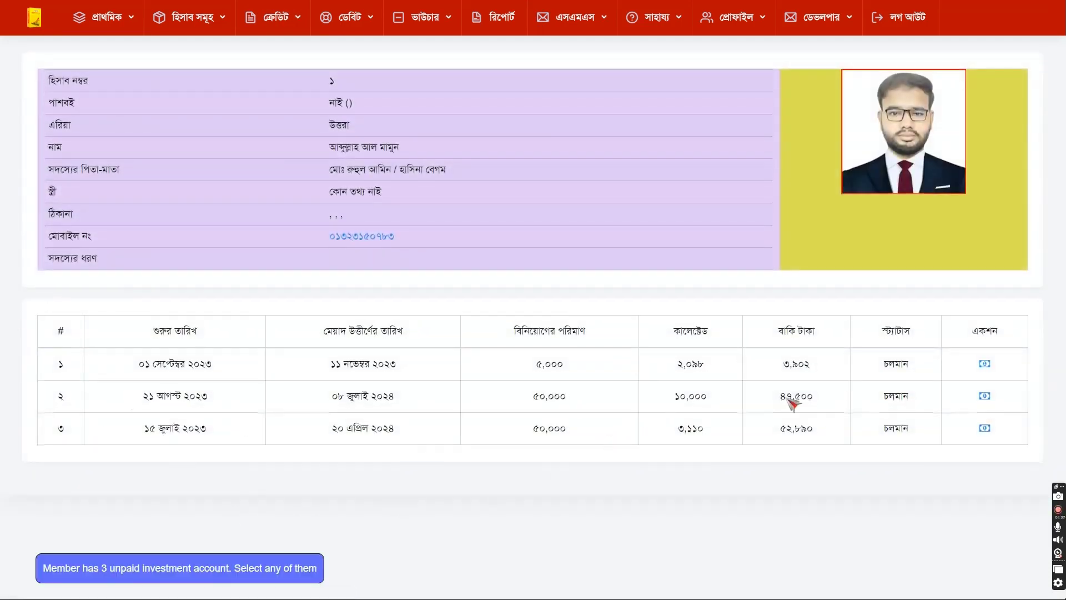
pyautogui.click(985, 365)
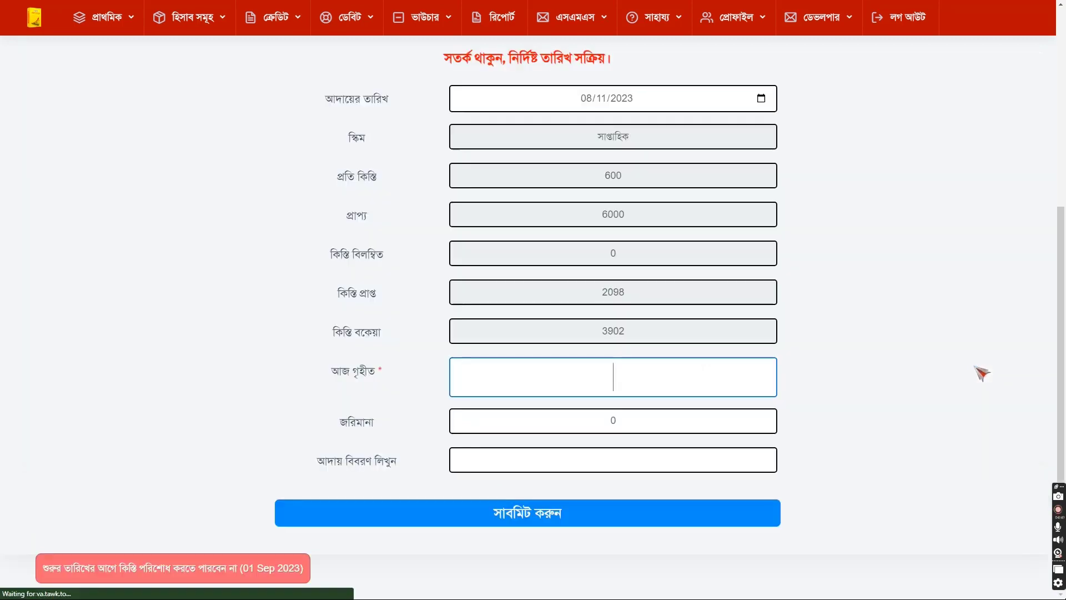
# Step: Submit an installment collection of 600 for the chosen investment on the fixed date and agree to it
pyautogui.click(305, 428)
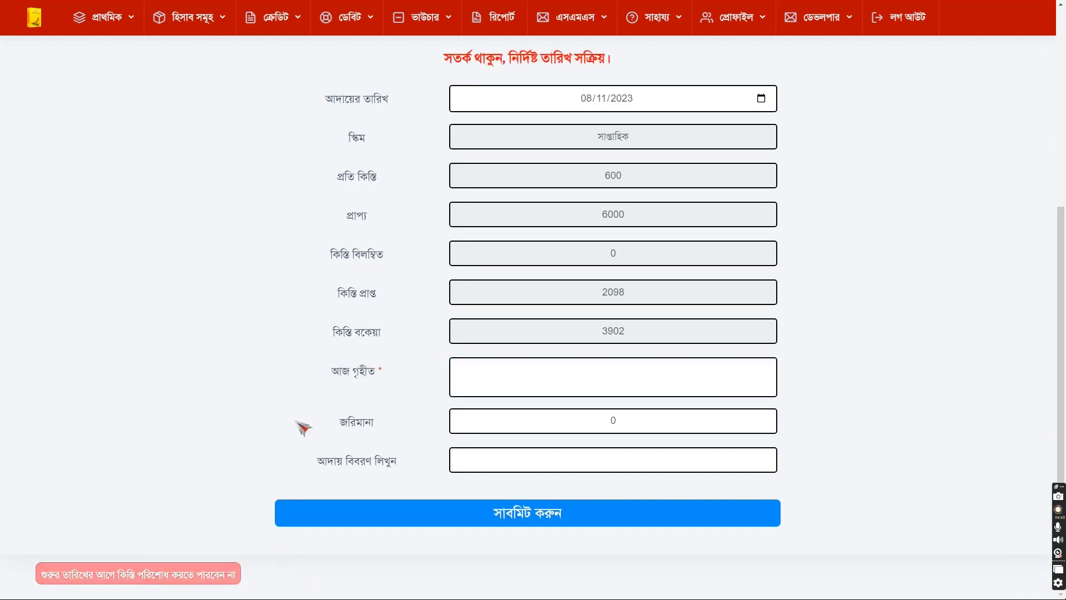
pyautogui.scroll(4, 393, 309)
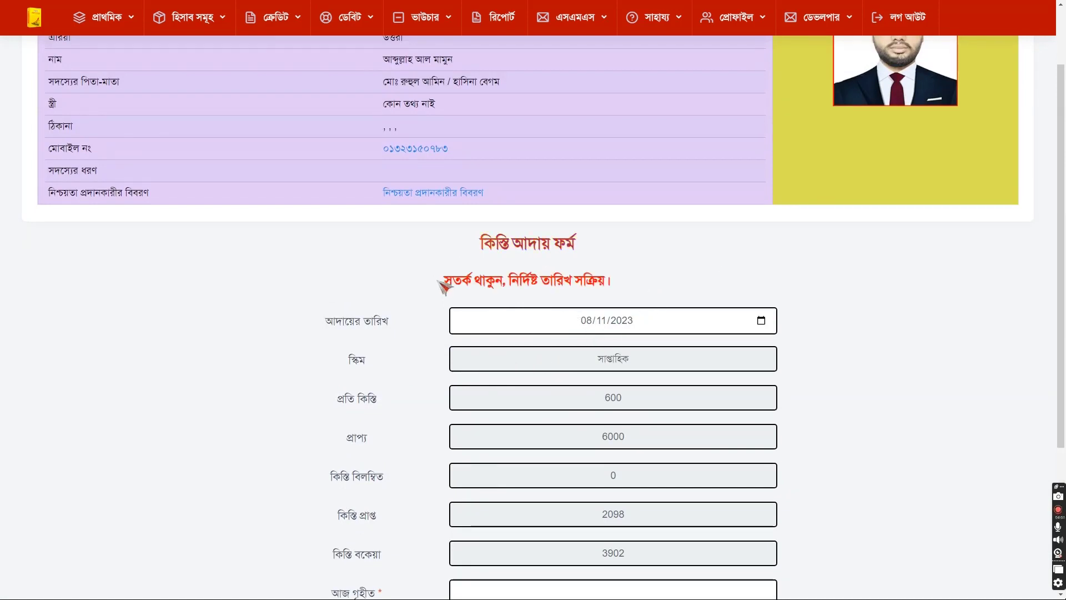
pyautogui.press('ctrl')
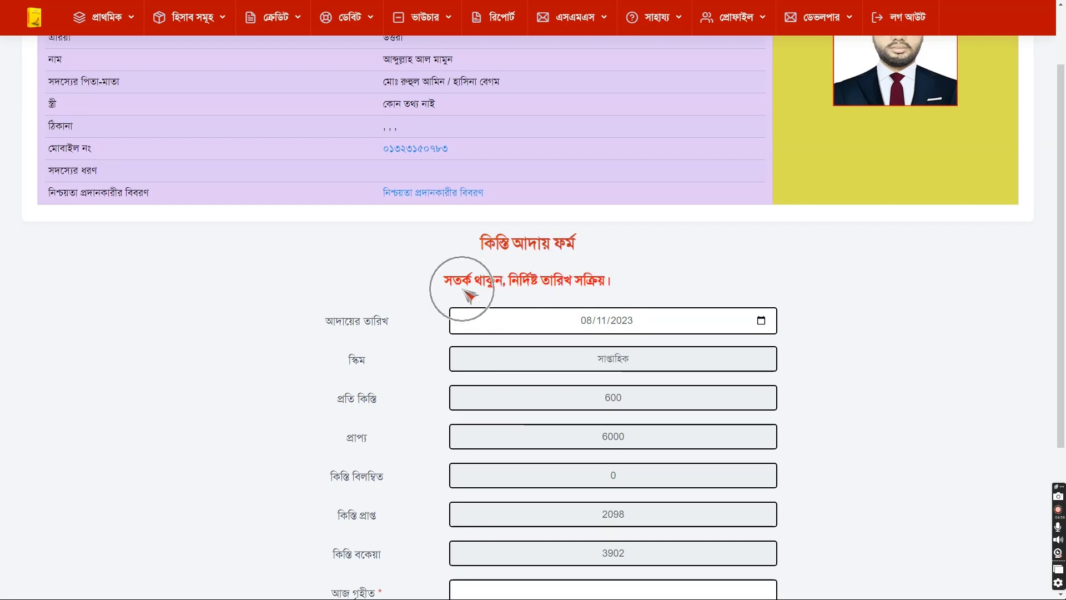
pyautogui.click(463, 290)
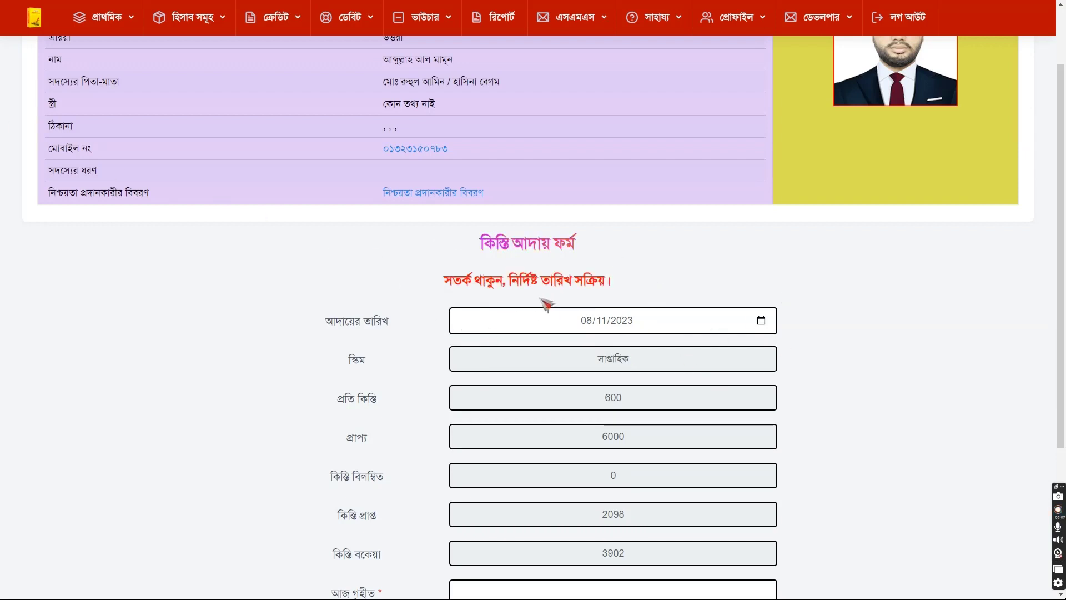
pyautogui.scroll(-4, 547, 311)
pyautogui.click(622, 379)
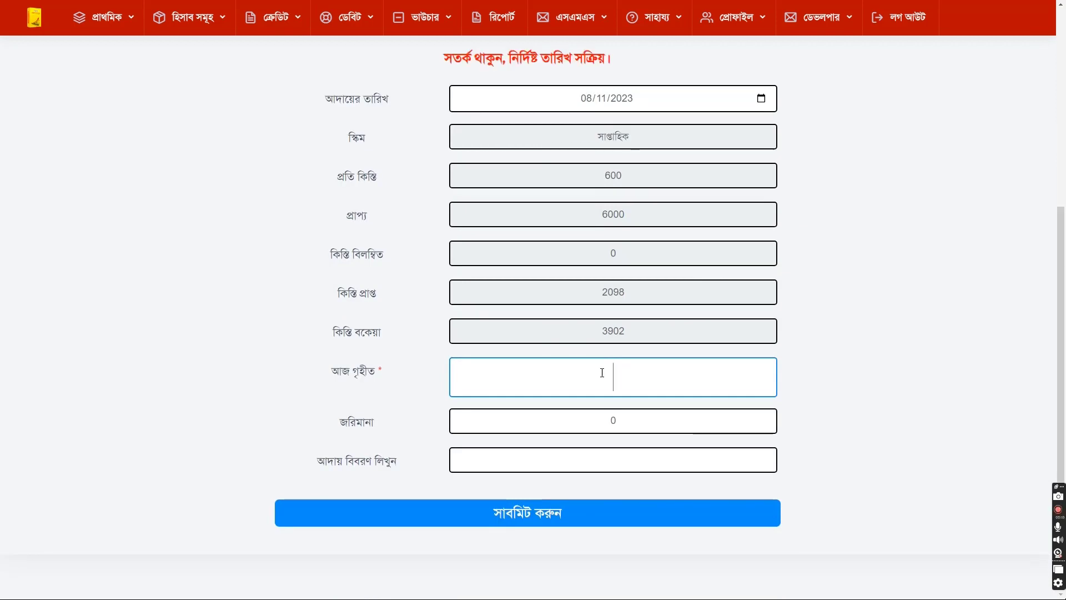
pyautogui.write('600')
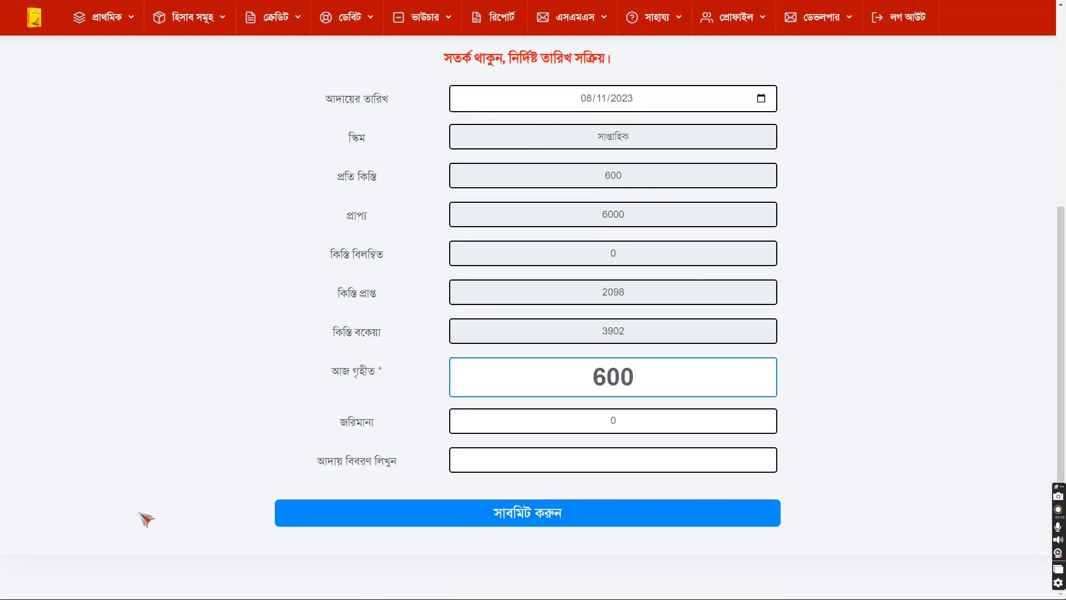
pyautogui.click(497, 522)
pyautogui.click(584, 52)
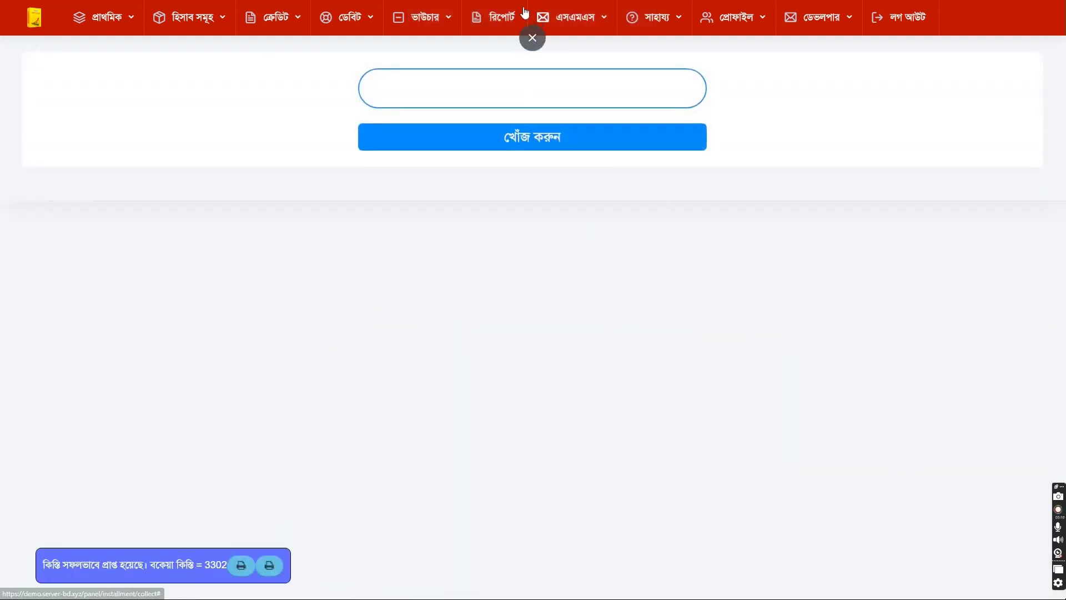
# Step: Open the General Ledger - (G.L) report, search it by transaction date for 08/30/2023, and return to its filters
pyautogui.click(497, 18)
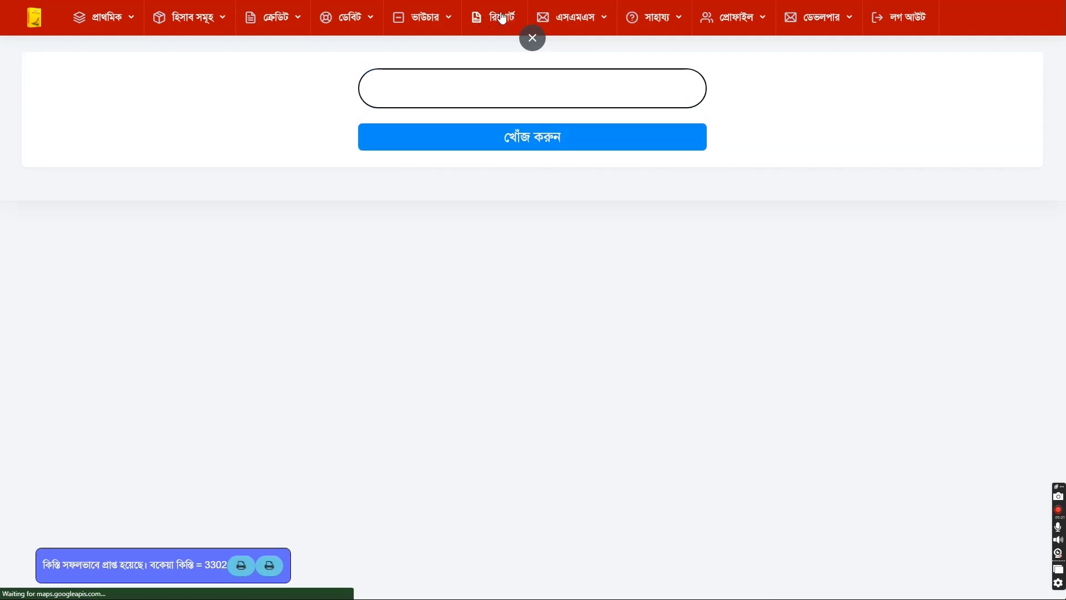
pyautogui.moveTo(126, 293); pyautogui.dragTo(458, 300)
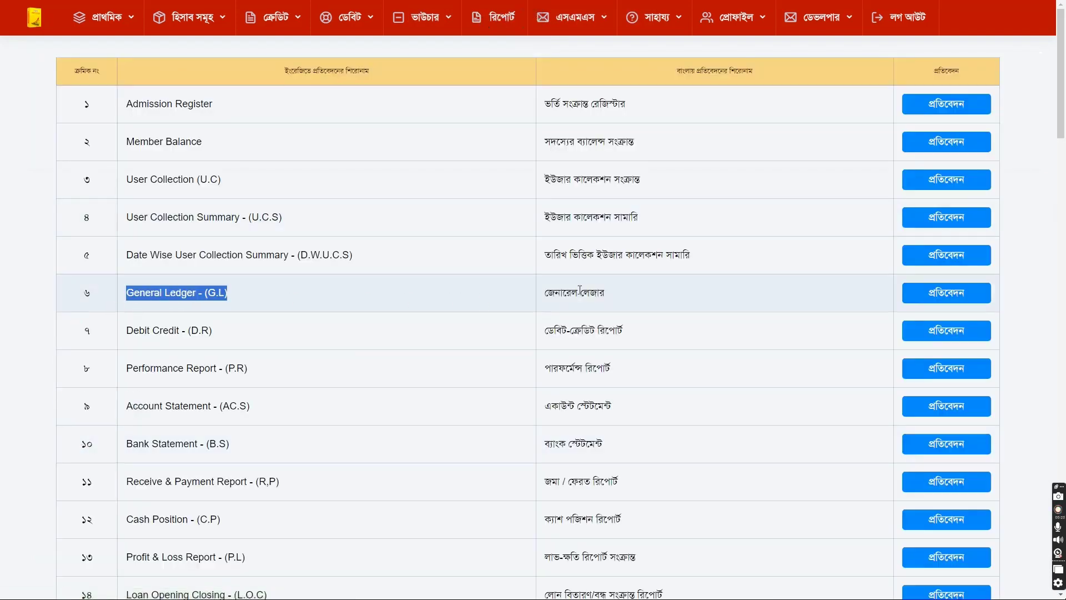
pyautogui.click(922, 295)
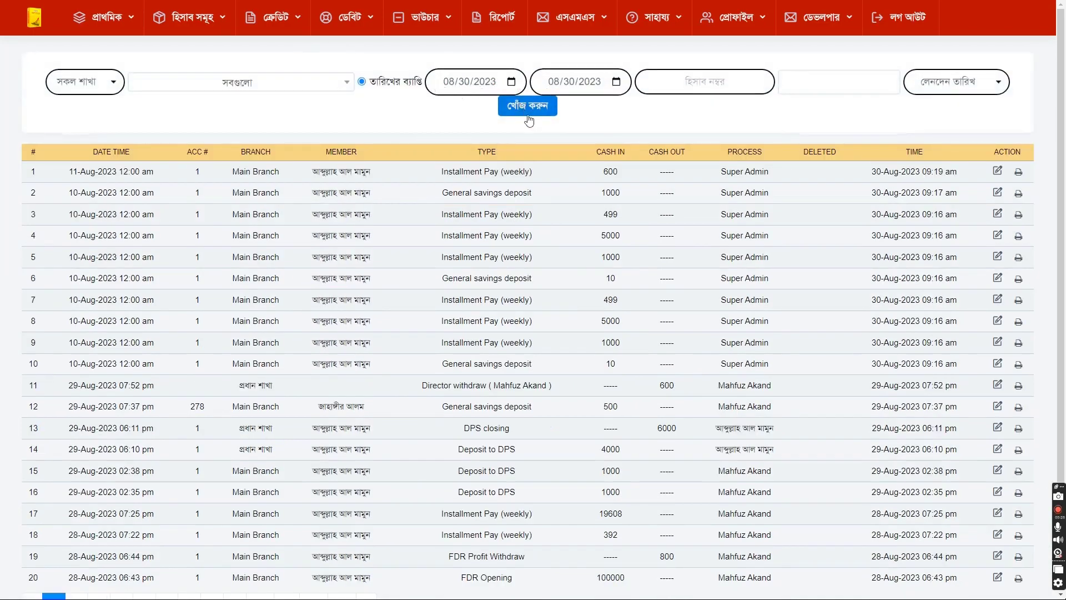
pyautogui.click(528, 106)
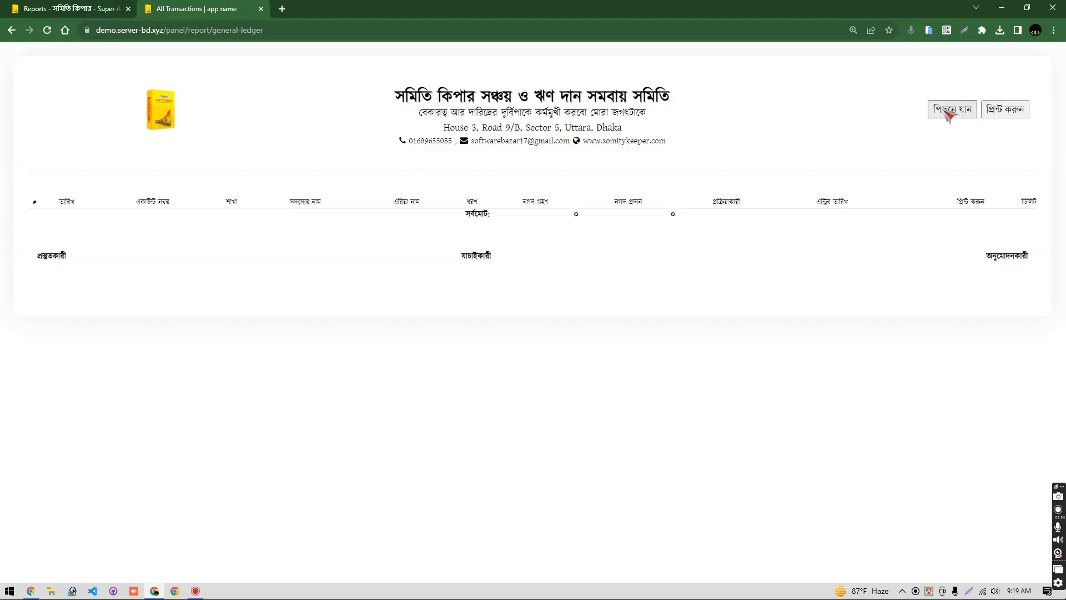
pyautogui.click(956, 111)
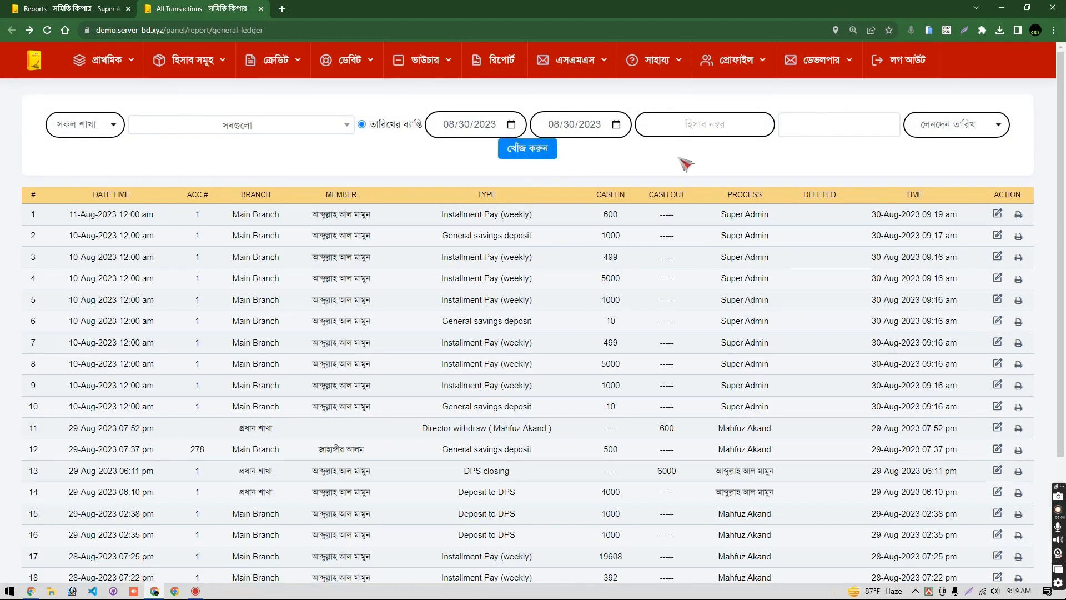
# Step: Search the general ledger for 08/30/2023 by entry date (এন্ট্রির তারিখ)
pyautogui.click(968, 131)
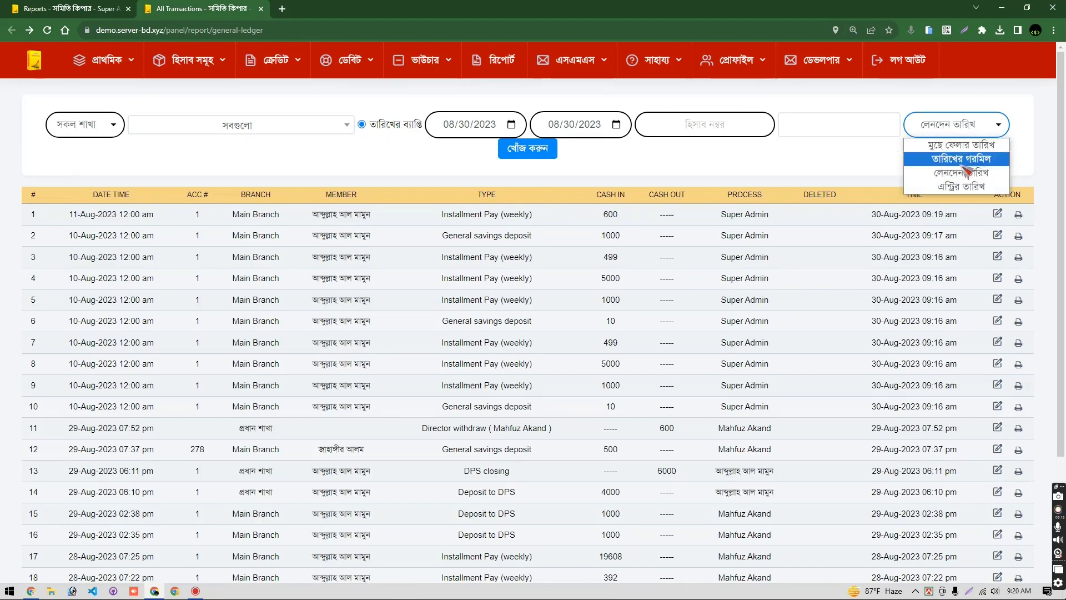
pyautogui.click(957, 188)
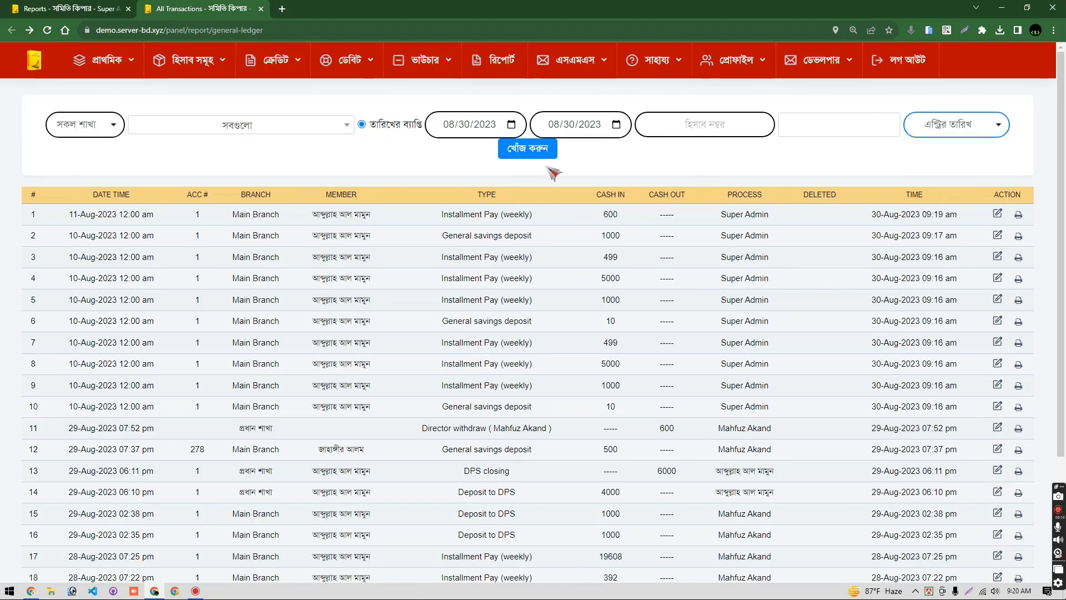
pyautogui.click(528, 148)
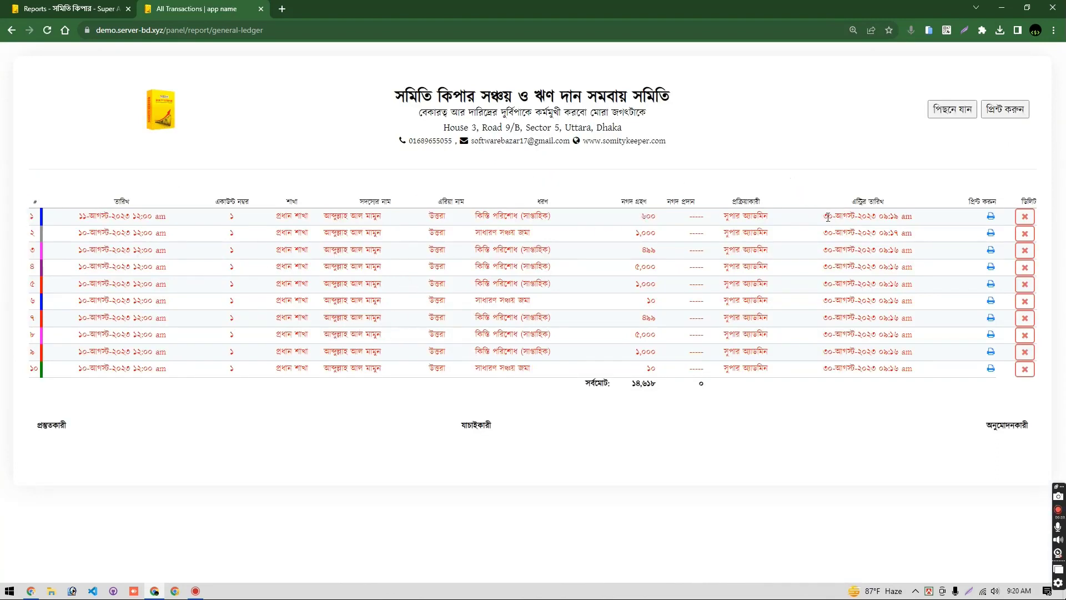
# Step: Compare the entry dates with the transaction dates of the listed ledger rows, and close the report
pyautogui.moveTo(827, 217); pyautogui.dragTo(593, 348)
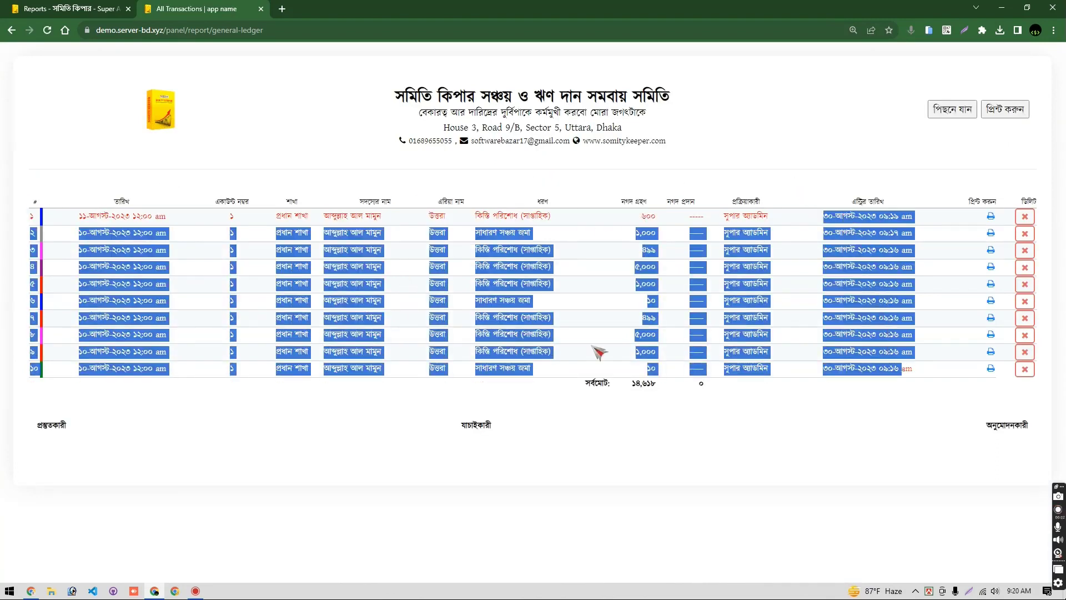
pyautogui.click(65, 209)
pyautogui.moveTo(77, 216); pyautogui.dragTo(183, 222)
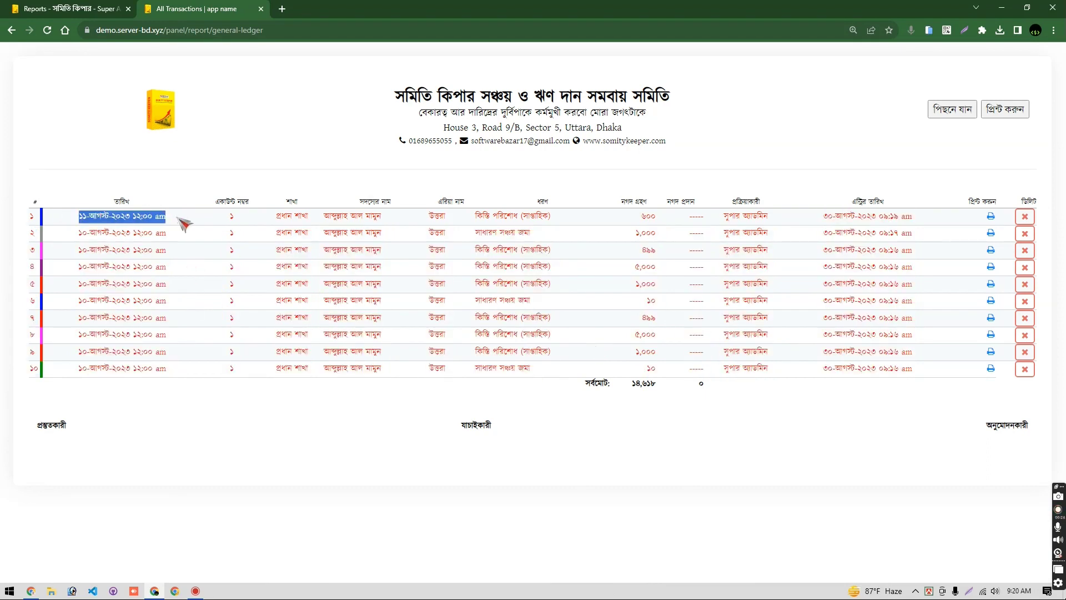
pyautogui.moveTo(82, 242); pyautogui.dragTo(222, 246)
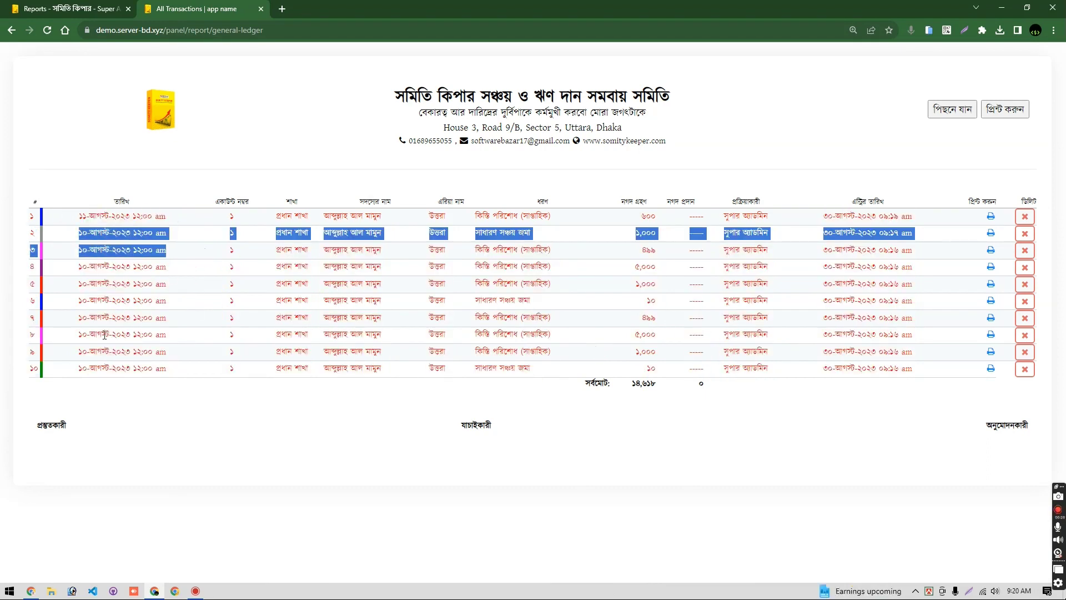
pyautogui.moveTo(83, 366); pyautogui.dragTo(160, 373)
pyautogui.click(169, 382)
pyautogui.moveTo(168, 417); pyautogui.dragTo(115, 221)
pyautogui.click(371, 487)
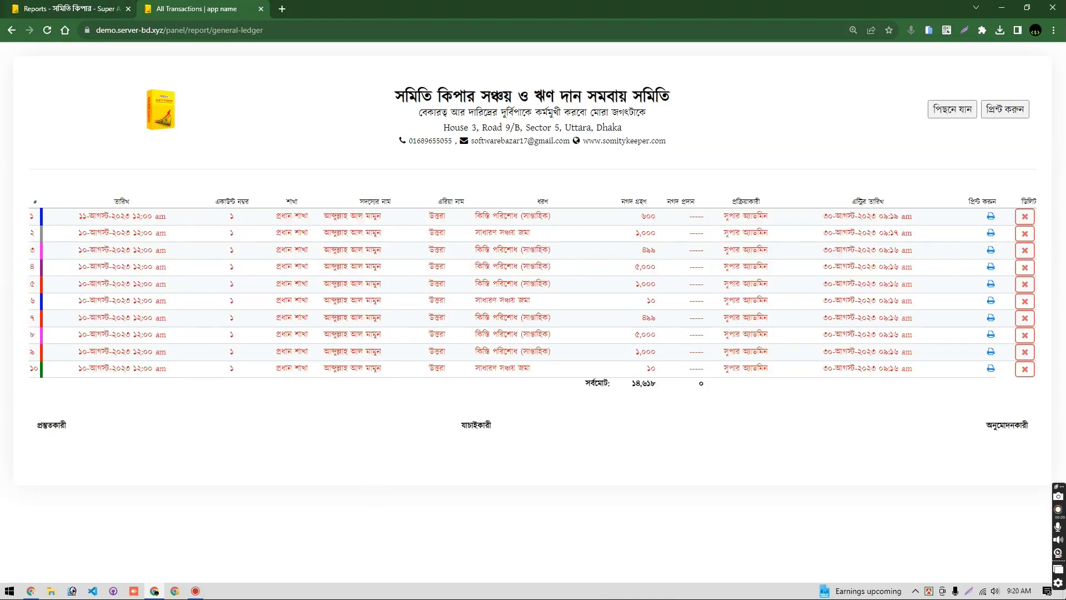
pyautogui.hotkey('ctrl', 'w')
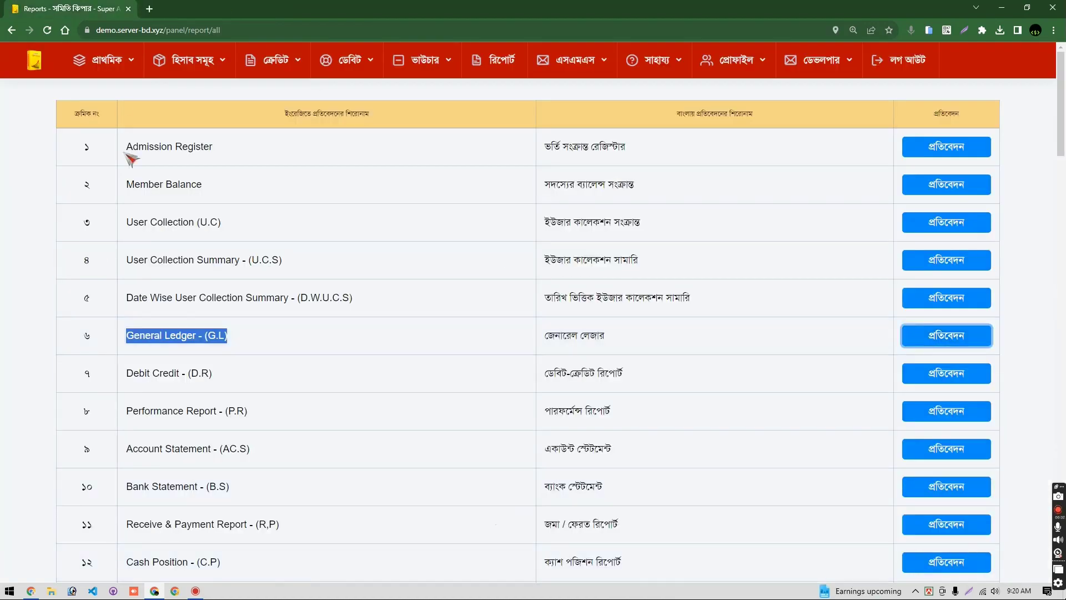
# Step: Return to full screen and open the date specification (তারিখ নির্দিষ্টকরণ) page of the system settings
pyautogui.click(97, 64)
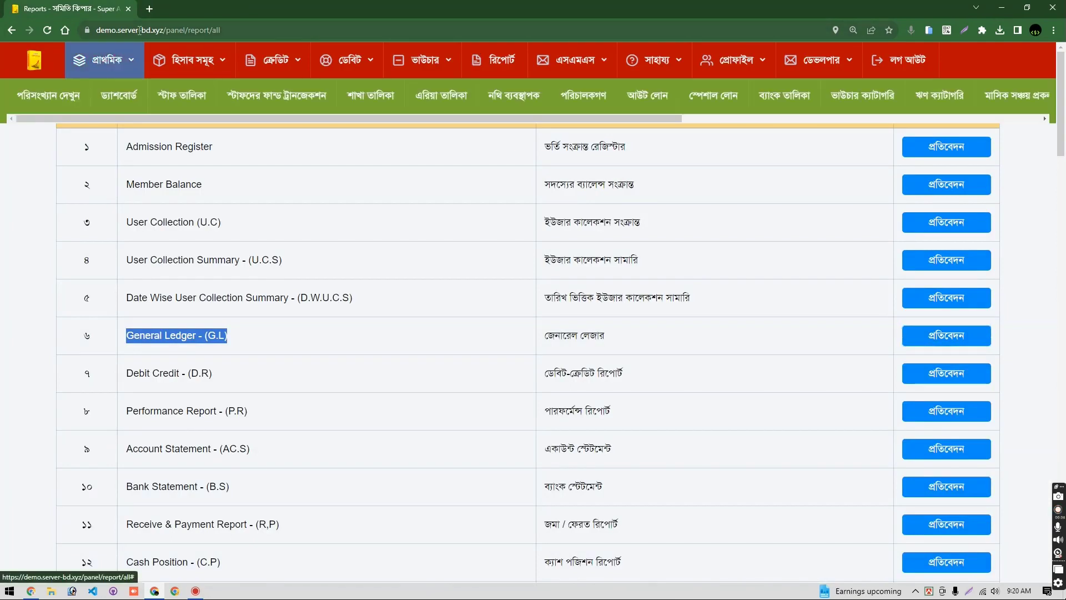
pyautogui.press('F11')
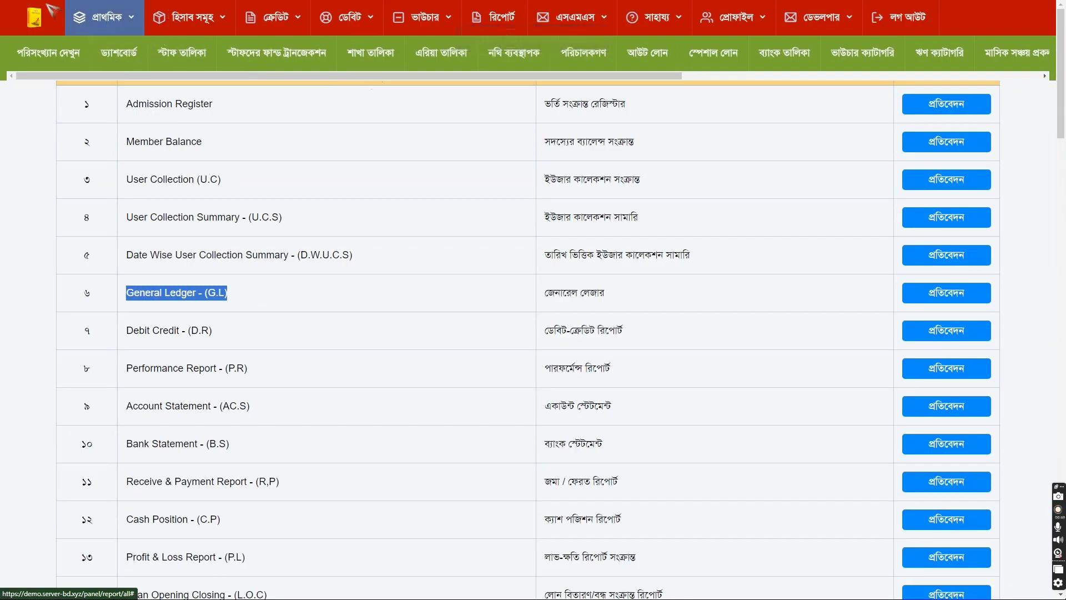
pyautogui.moveTo(188, 77); pyautogui.dragTo(698, 147)
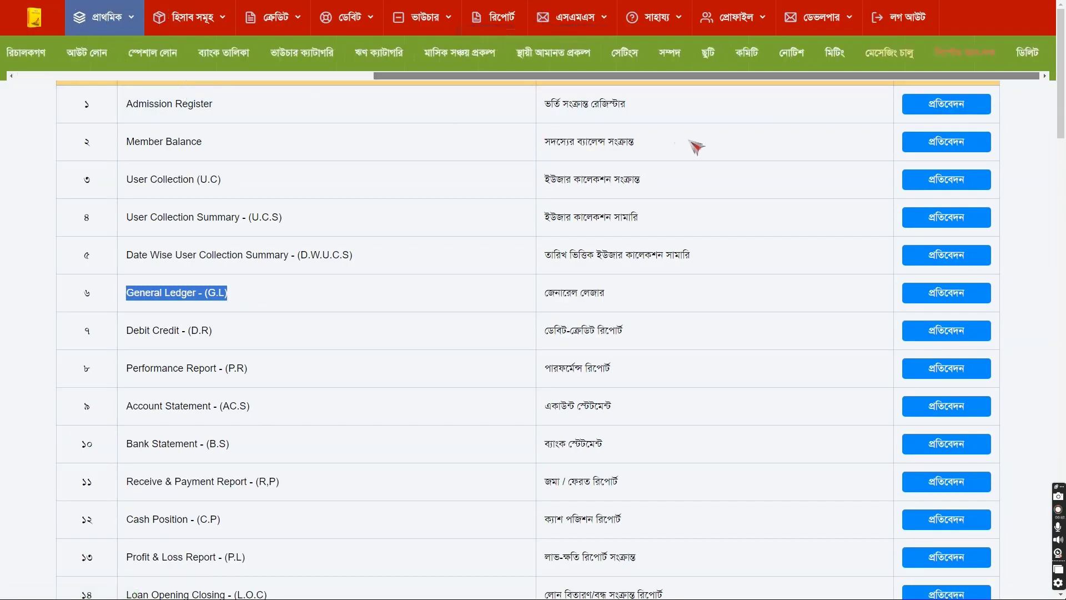
pyautogui.click(634, 53)
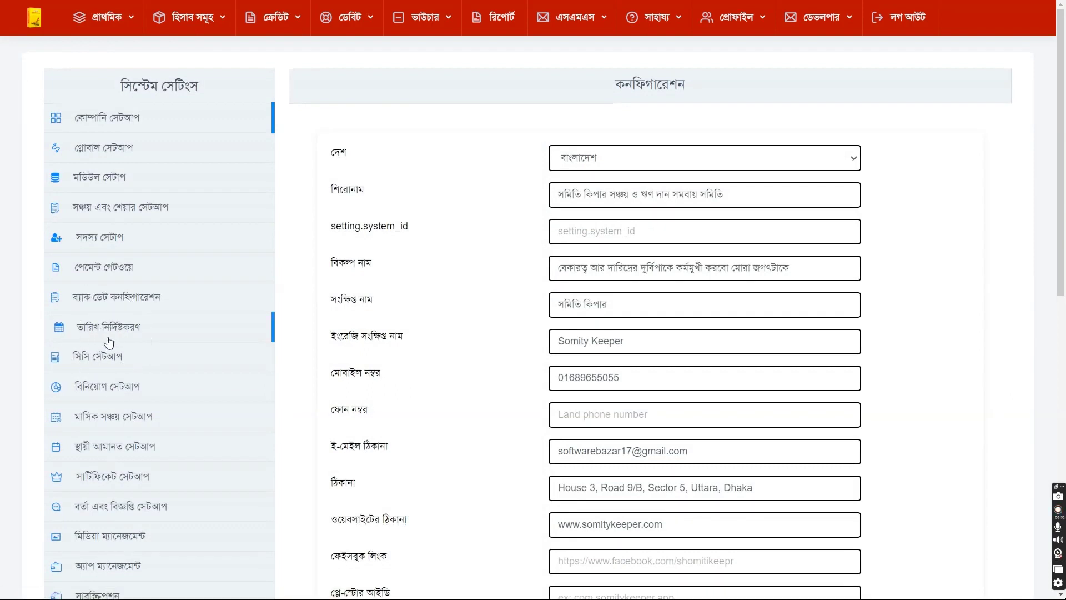
pyautogui.click(117, 331)
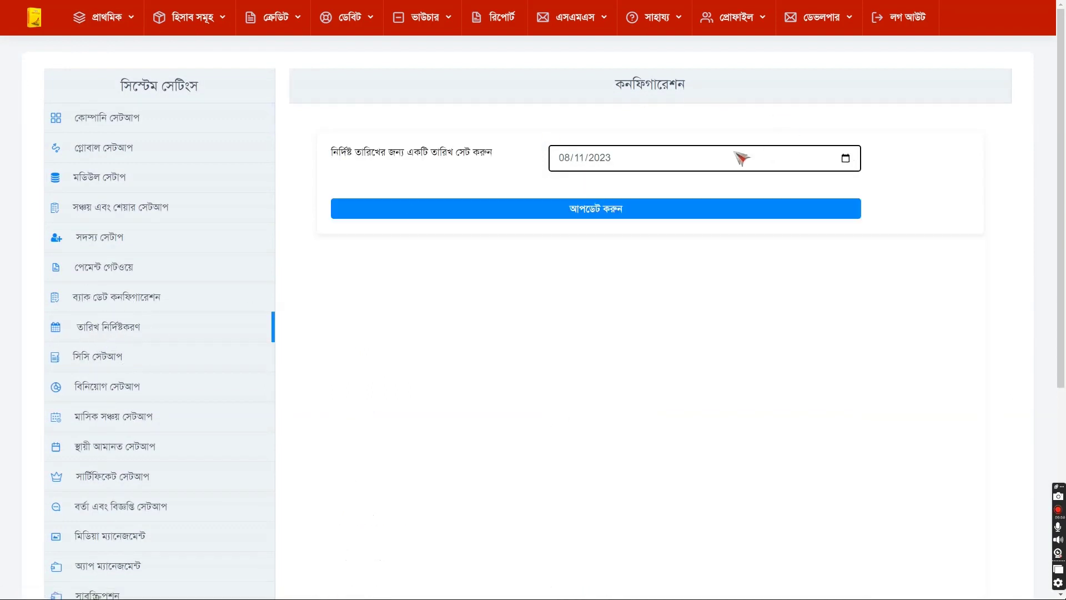
# Step: Clear the fixed date and save the configuration
pyautogui.click(846, 159)
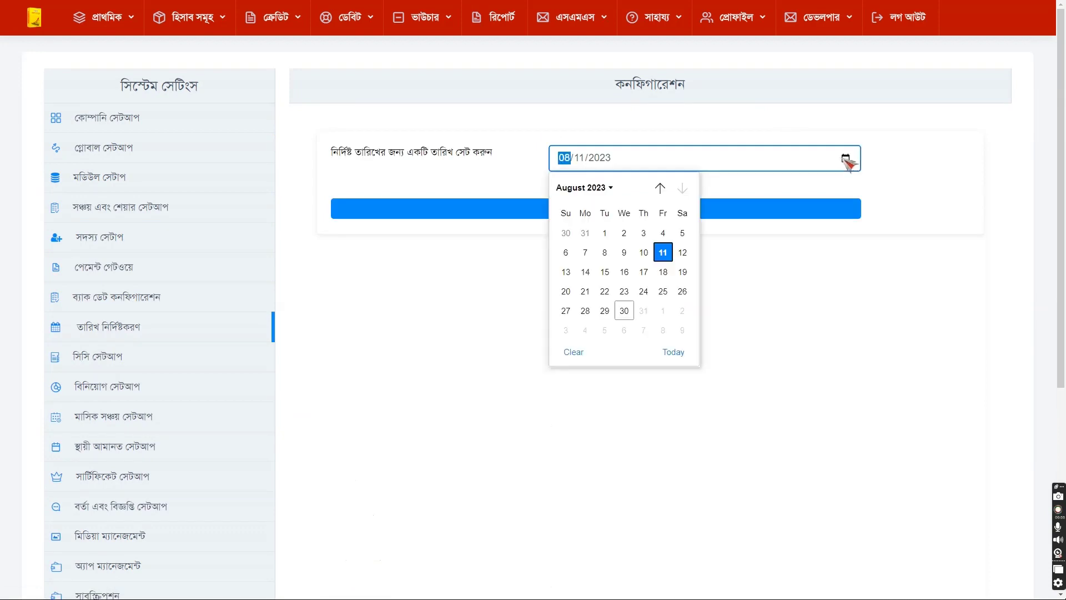
pyautogui.click(573, 352)
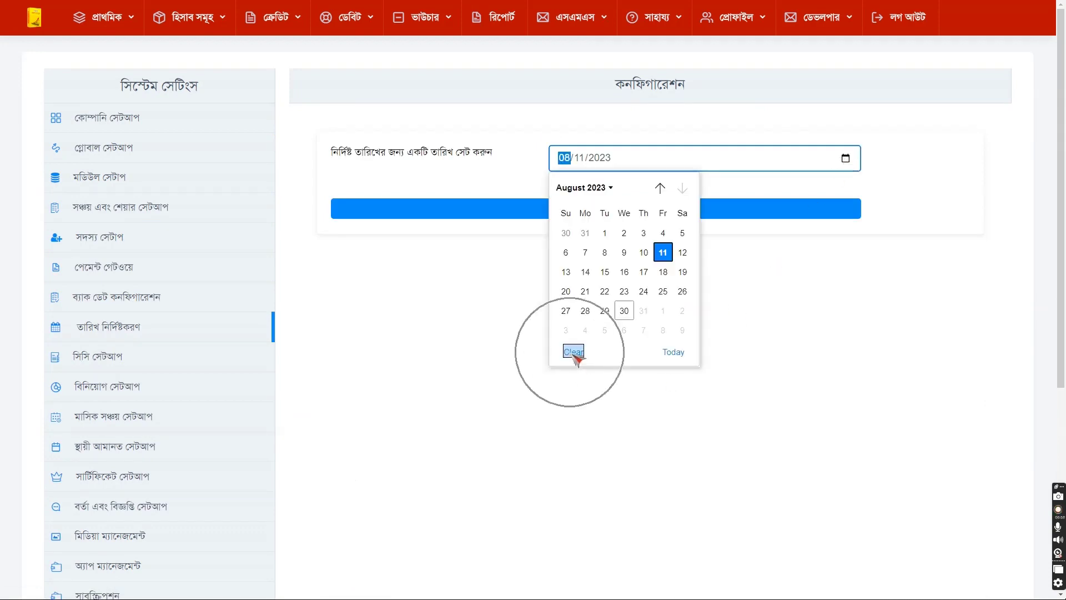
pyautogui.click(558, 133)
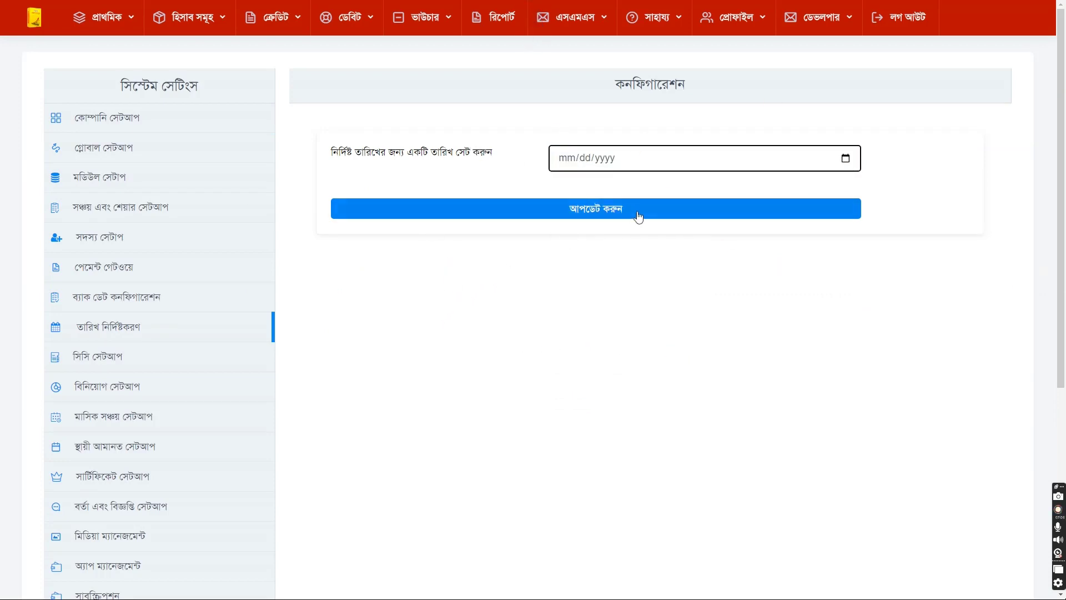
pyautogui.click(587, 216)
pyautogui.click(587, 217)
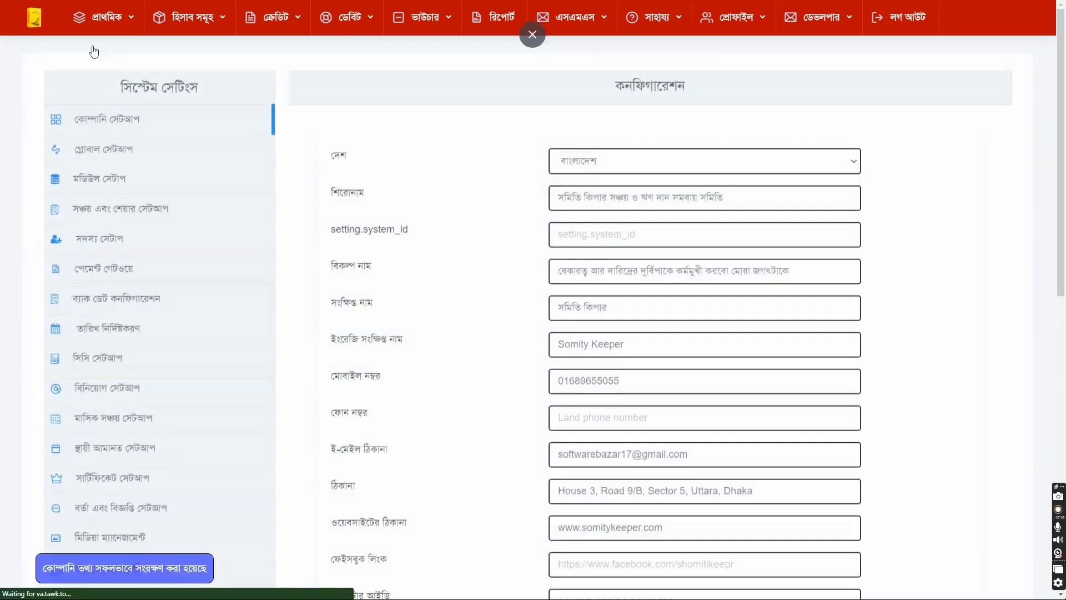
# Step: Look up the member by account number for a general savings deposit (সাধারণ সঞ্চয় জমা) and check the form's date field
pyautogui.moveTo(276, 22)
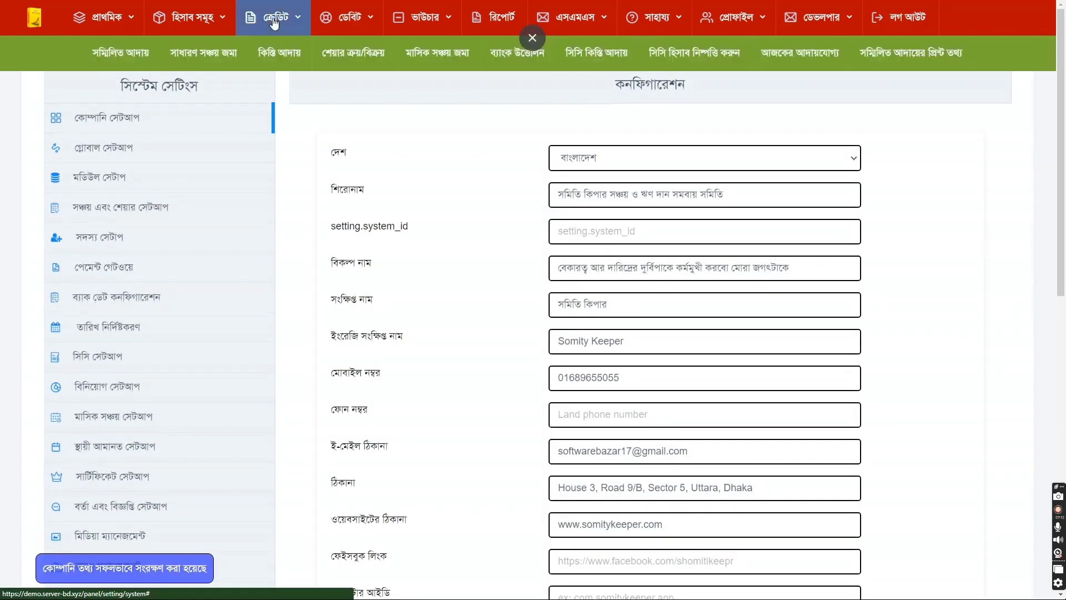
pyautogui.click(225, 54)
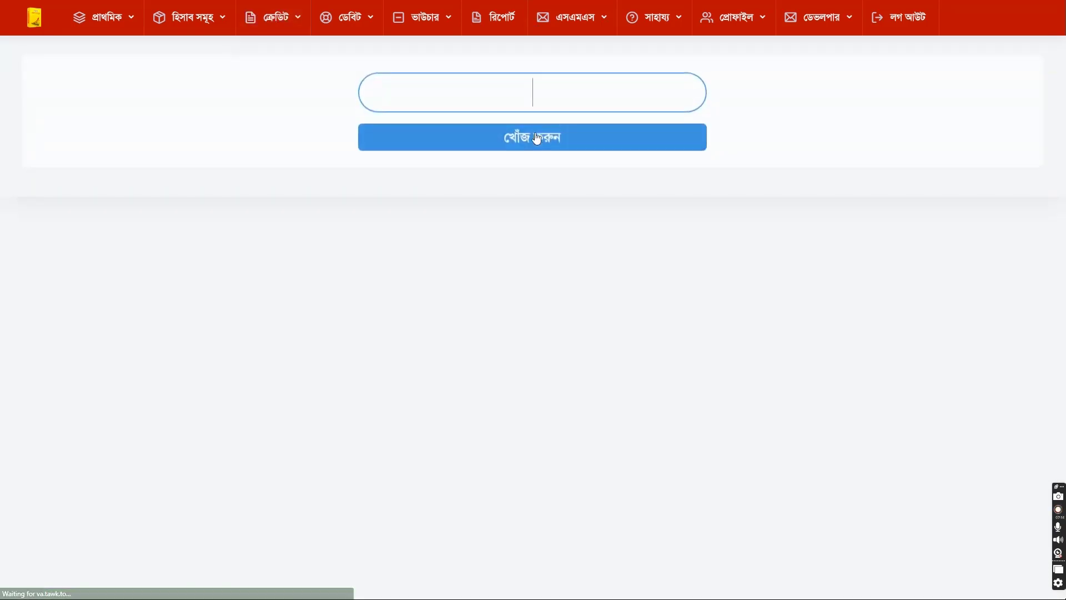
pyautogui.write('1')
pyautogui.click(539, 134)
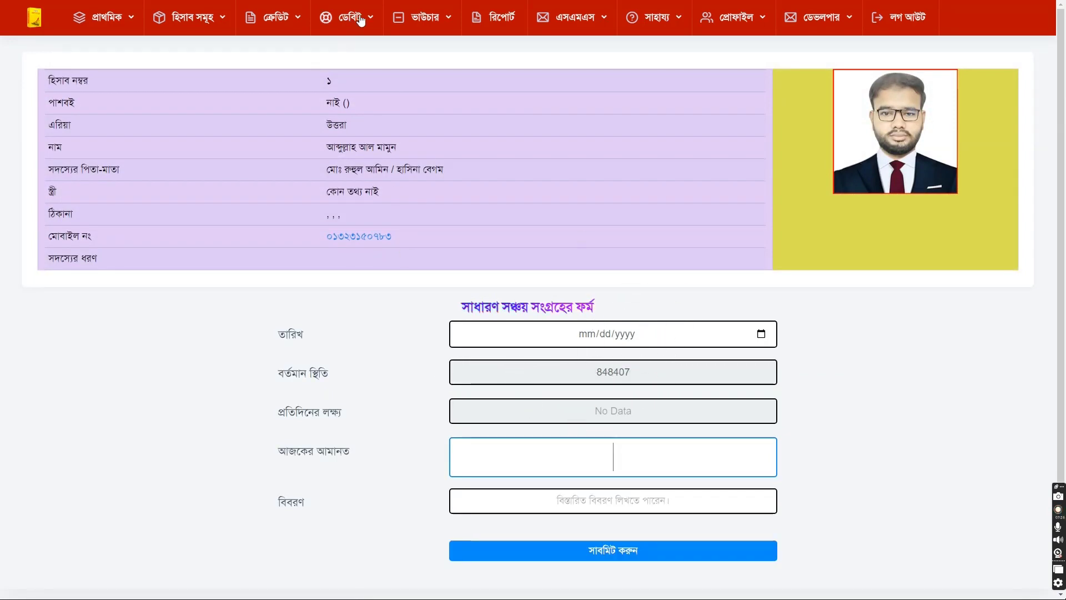
# Step: Check the date field on the installment collection (কিস্তি আদায়) form for the same member's first listed investment, and return to the home page
pyautogui.click(295, 17)
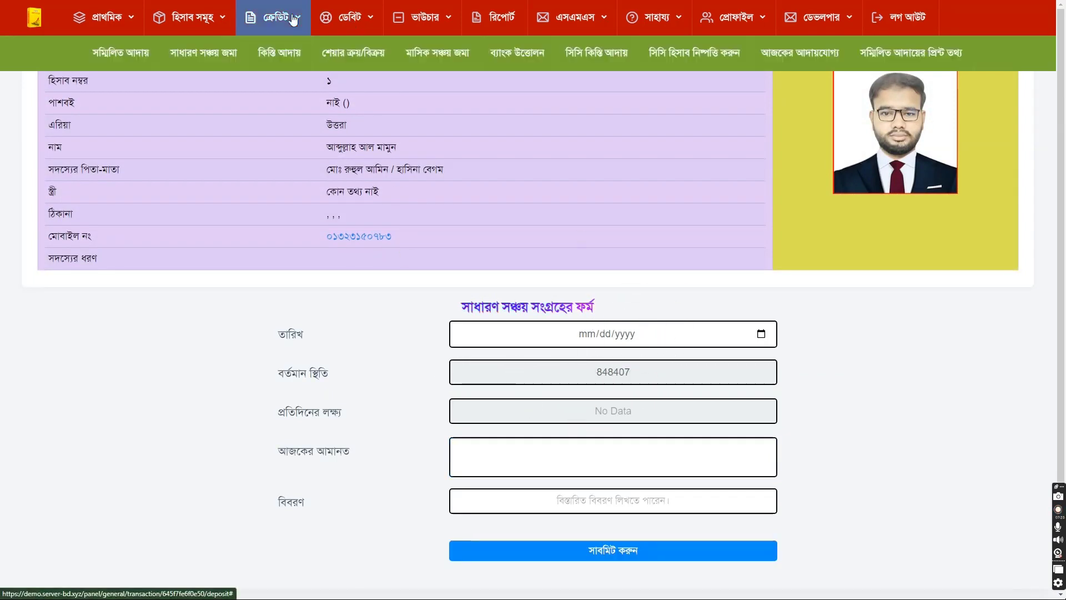
pyautogui.click(296, 58)
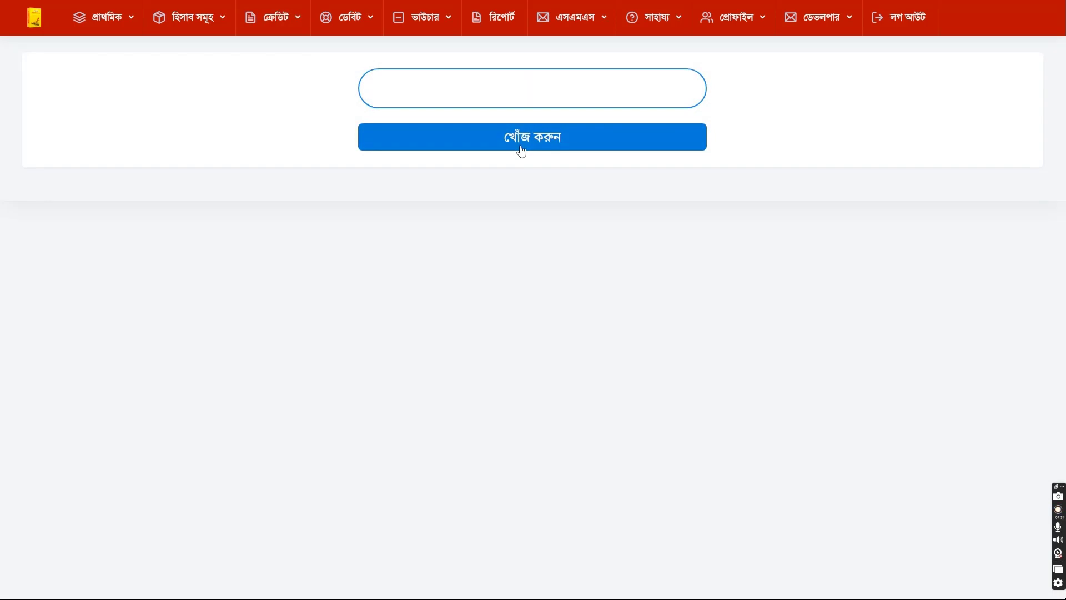
pyautogui.write('1')
pyautogui.click(521, 149)
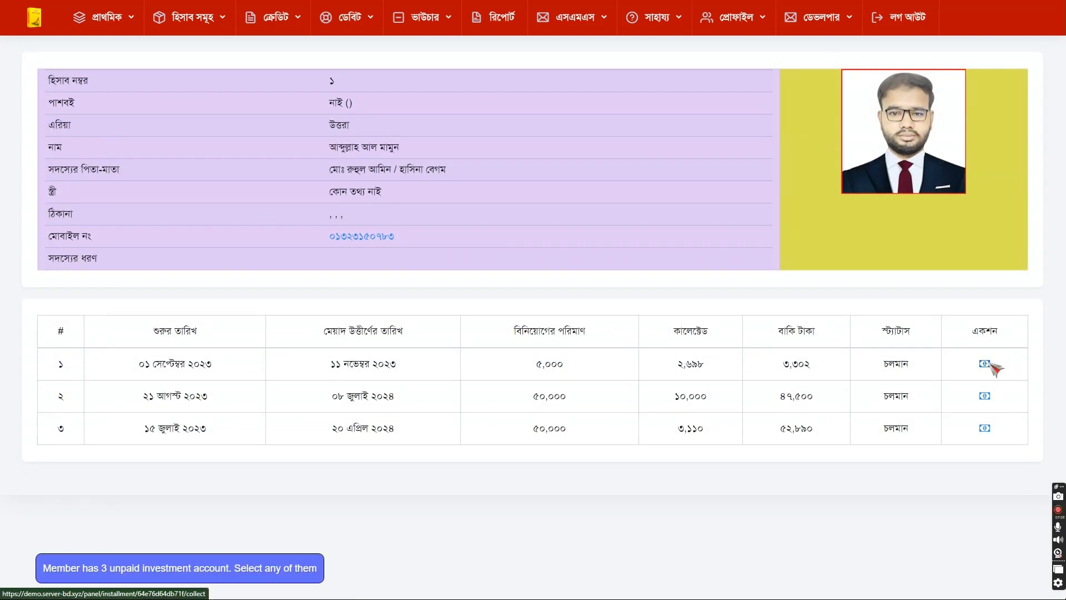
pyautogui.click(988, 364)
pyautogui.scroll(10, 405, 389)
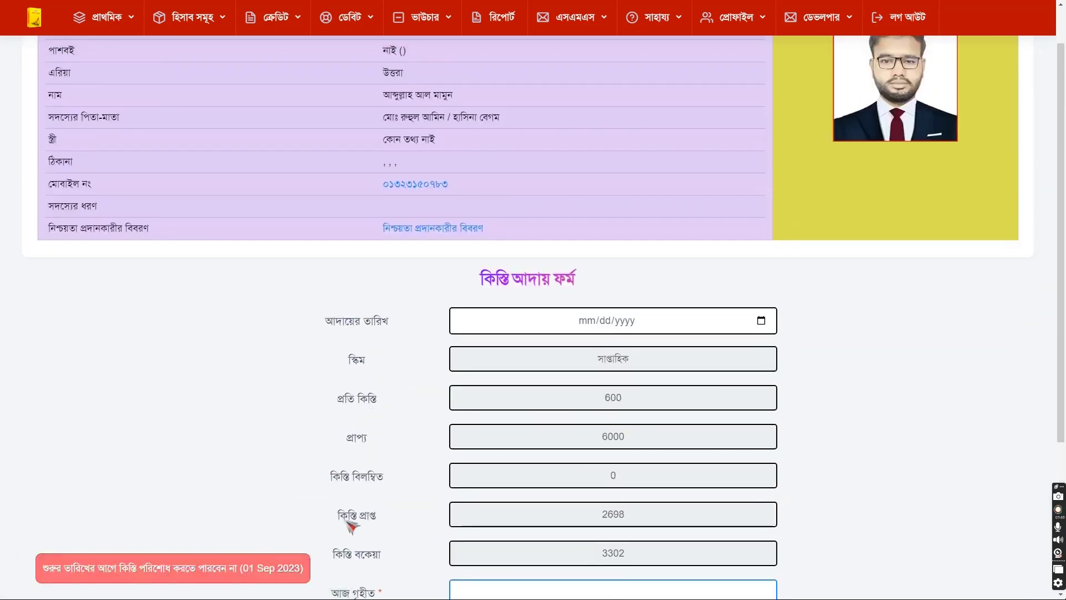
pyautogui.click(35, 18)
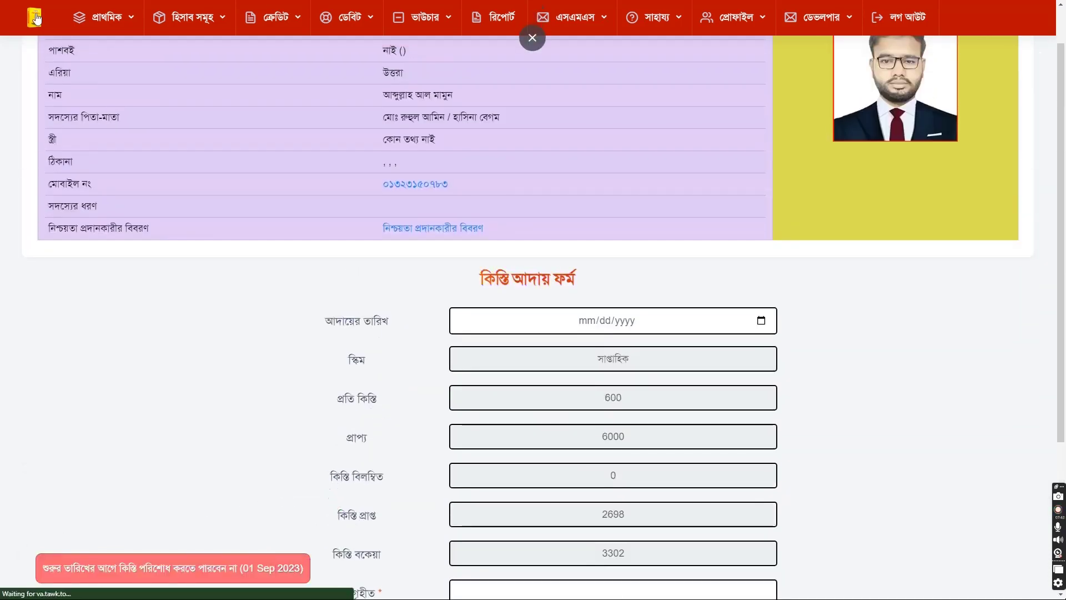